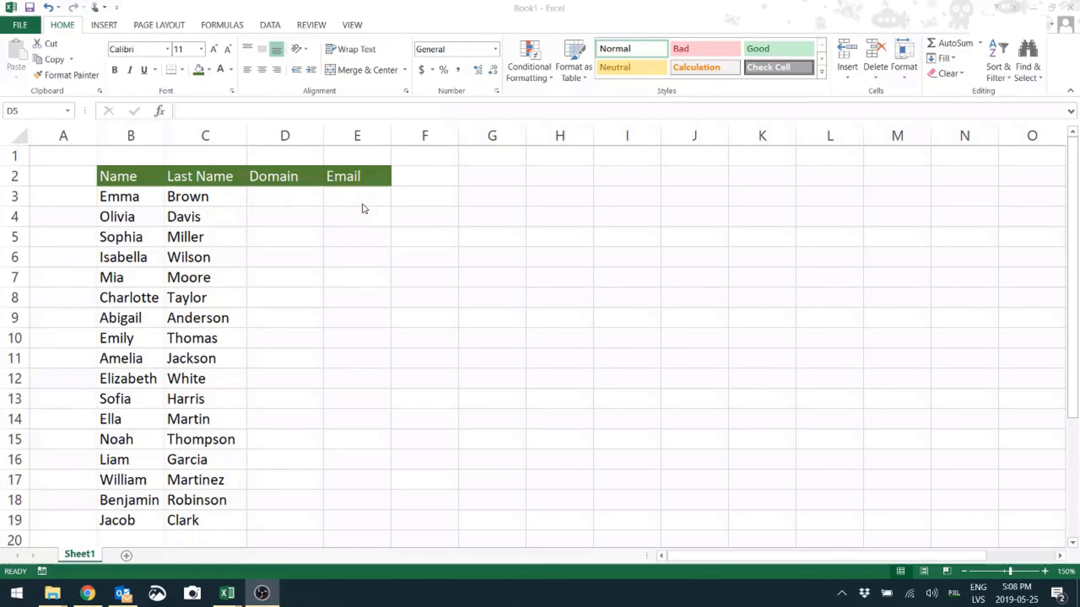
click(303, 199)
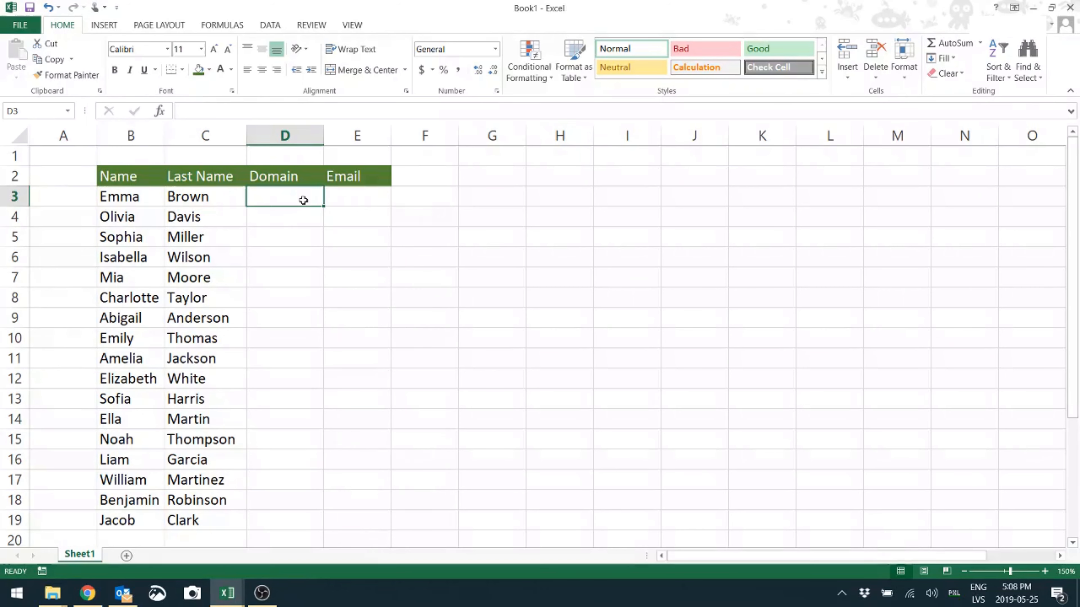
text(@)
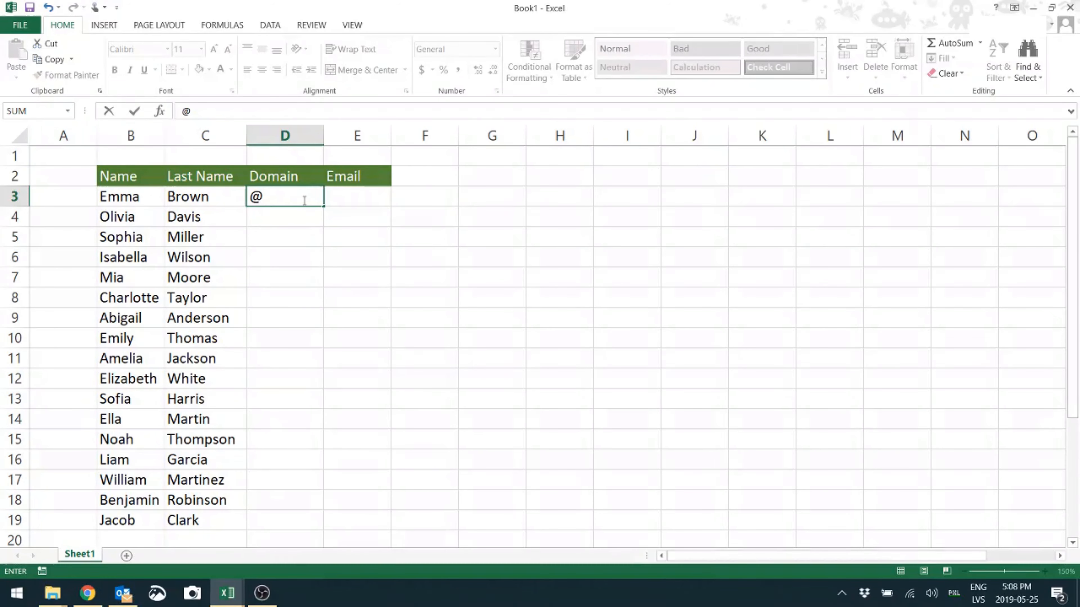
text(mydomain)
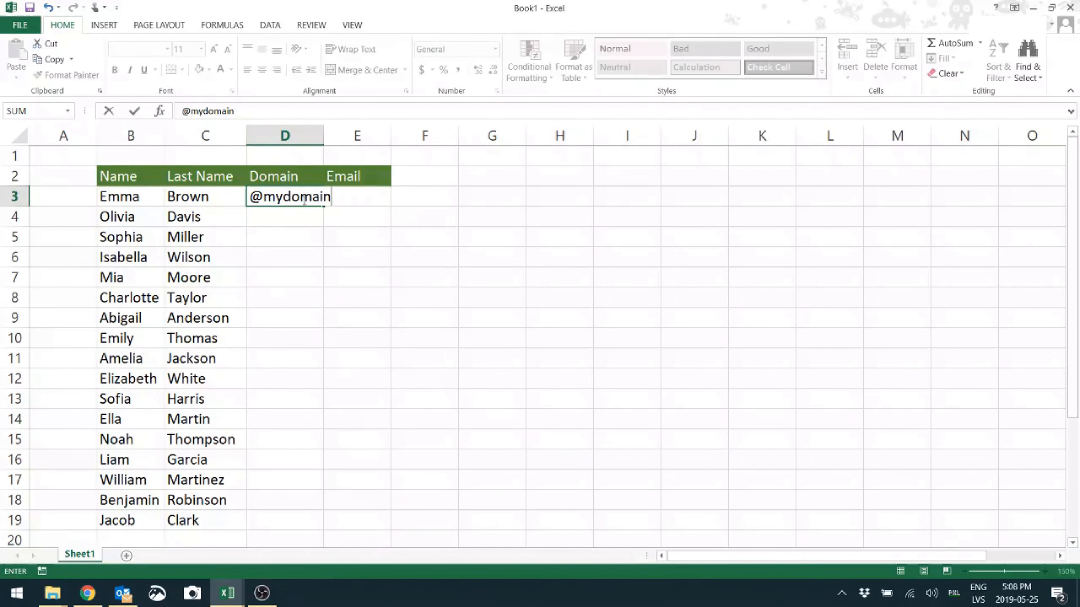
text(.com)
key(Return)
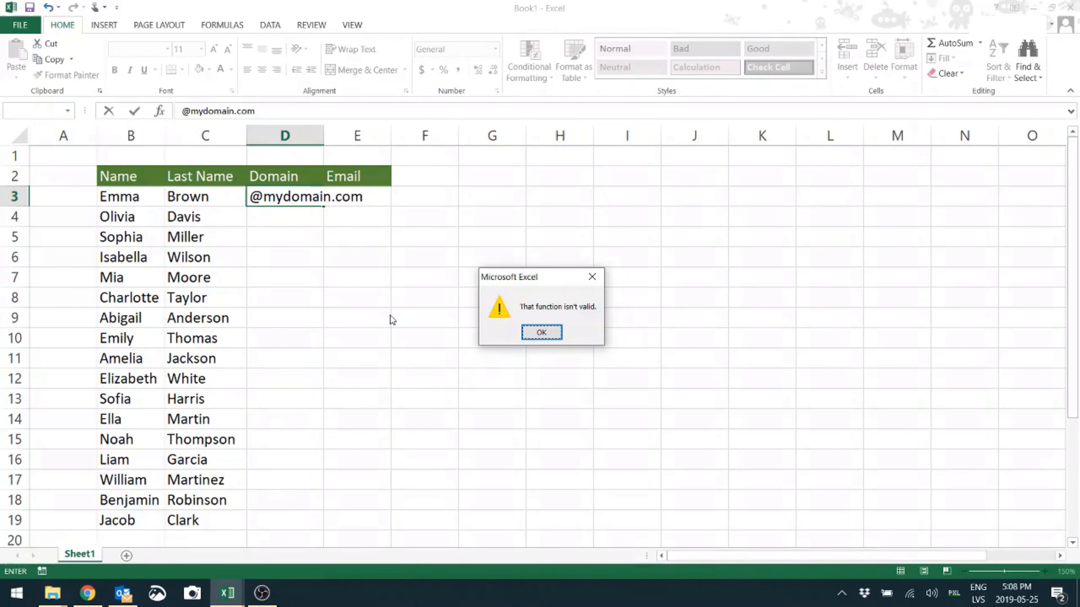
click(541, 334)
key(BackSpace)
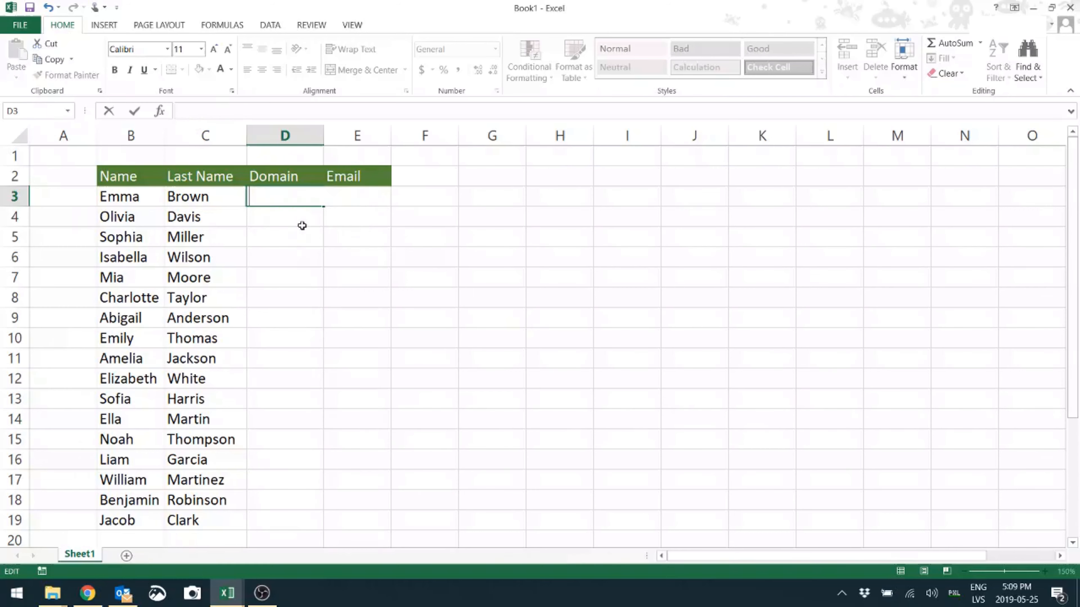
key(Return)
Format the whole Domain column (D) with the Text number format
click(278, 136)
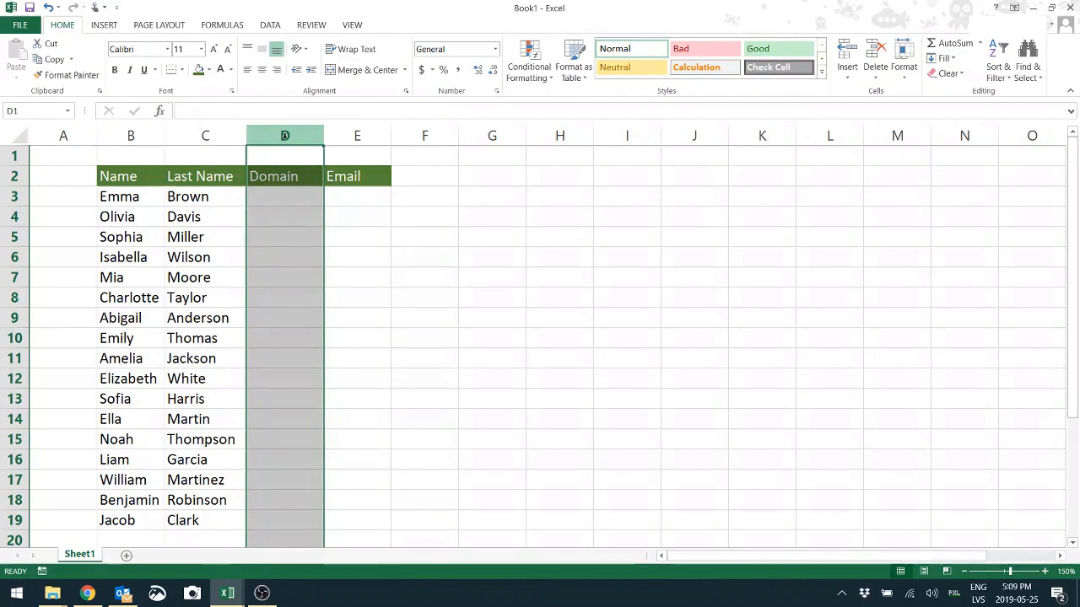
right_click(284, 136)
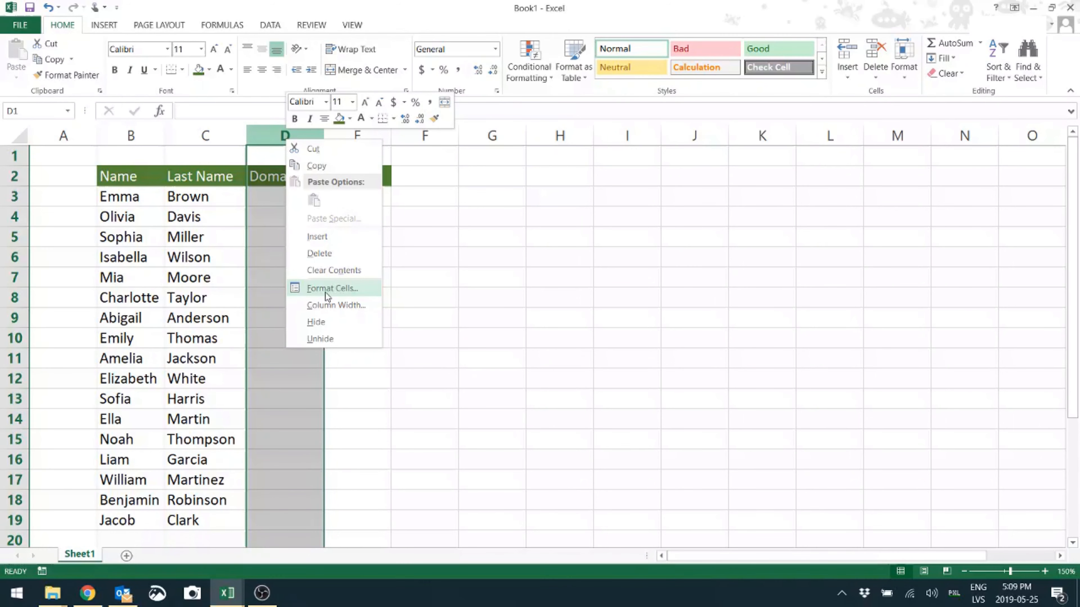
right_click(270, 134)
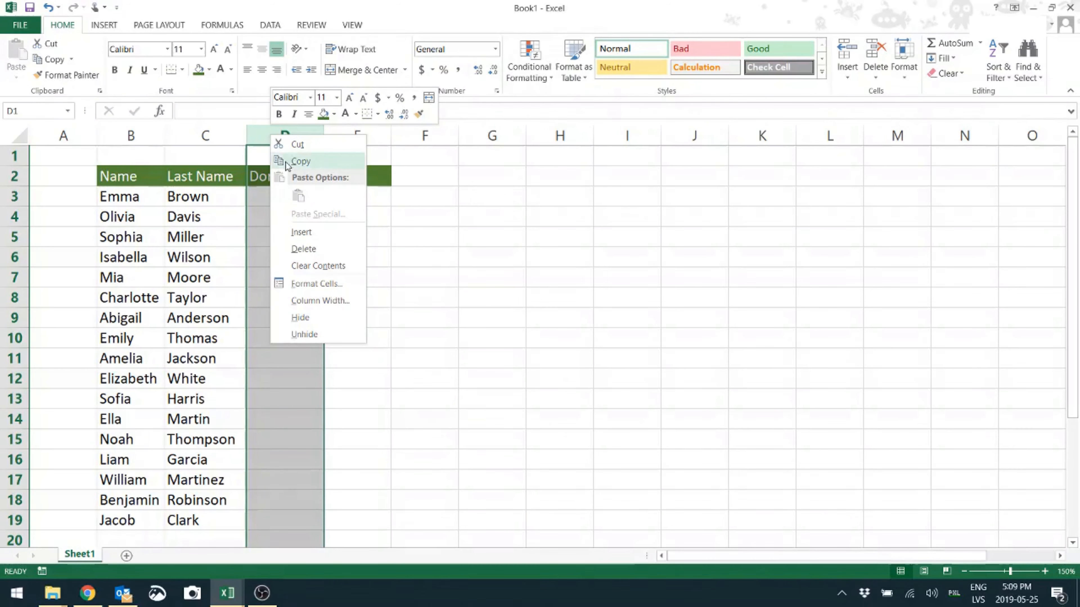
click(337, 286)
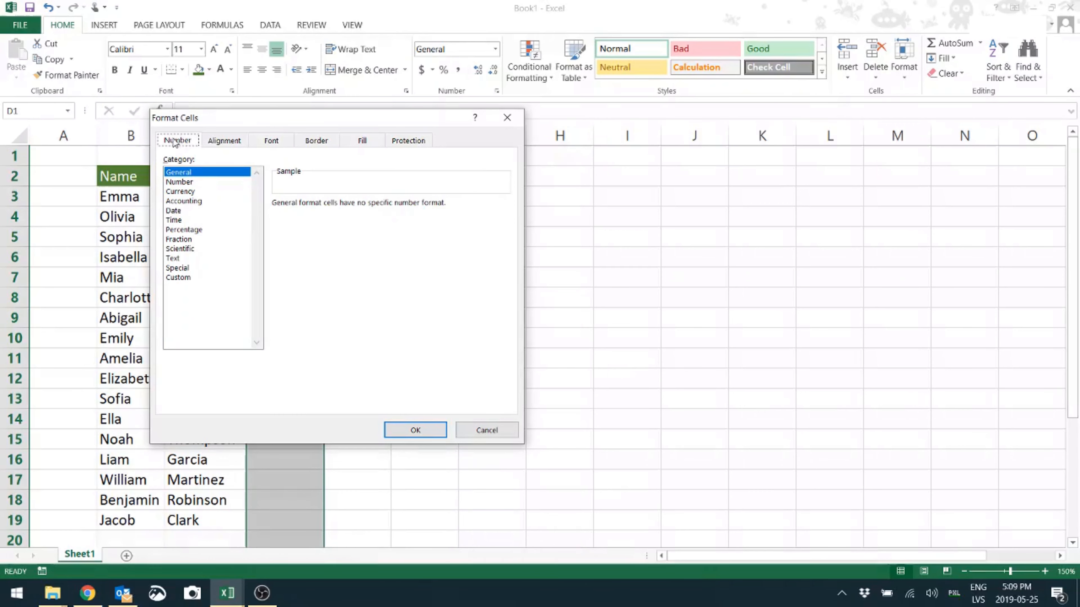
click(176, 259)
click(434, 428)
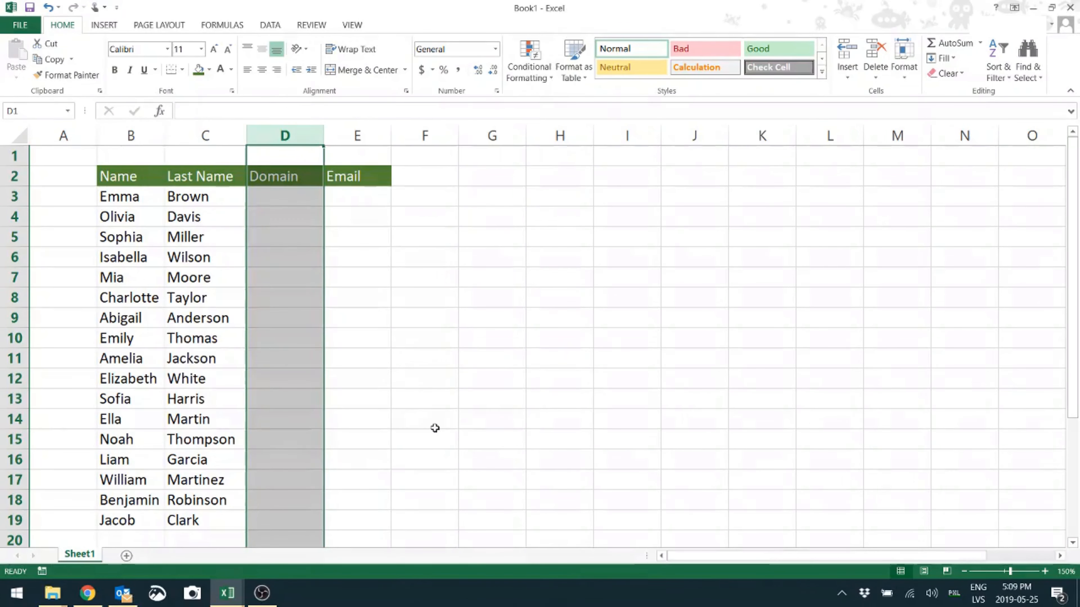
click(275, 199)
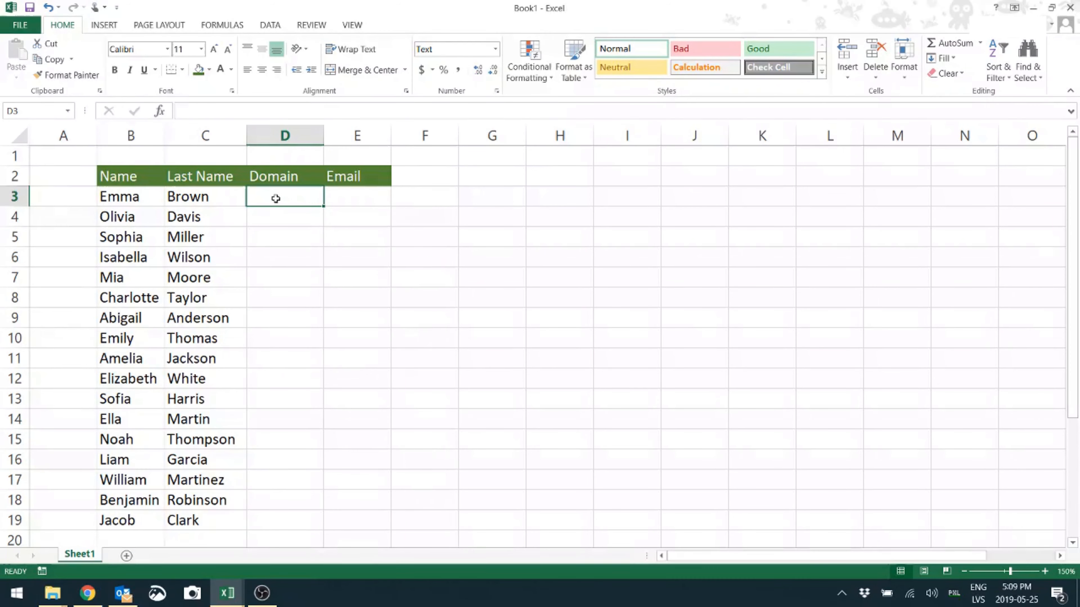
text(@mydom)
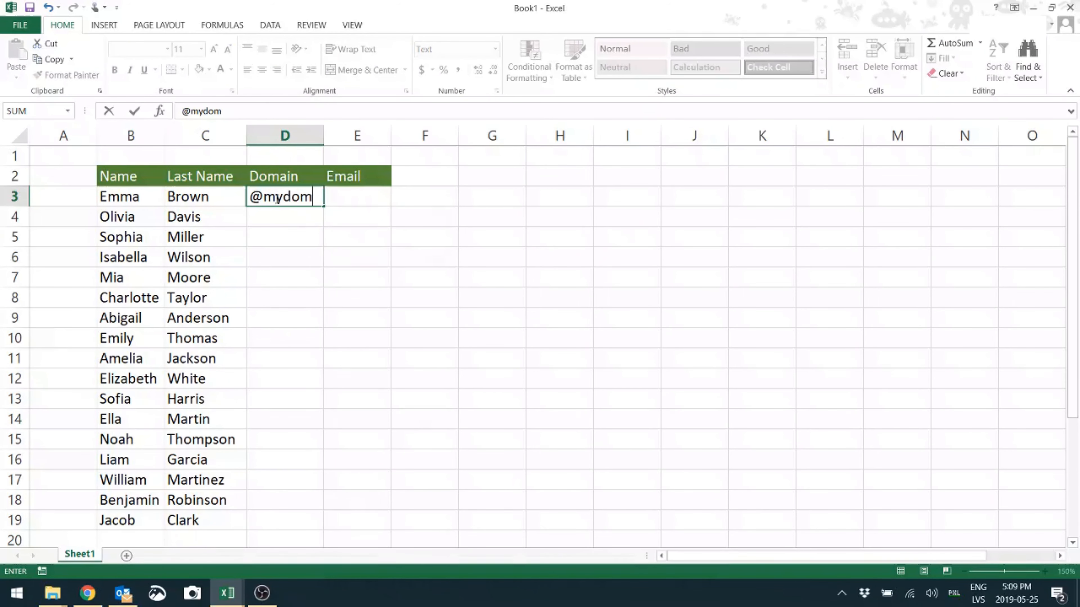
text(ain.com)
key(Return)
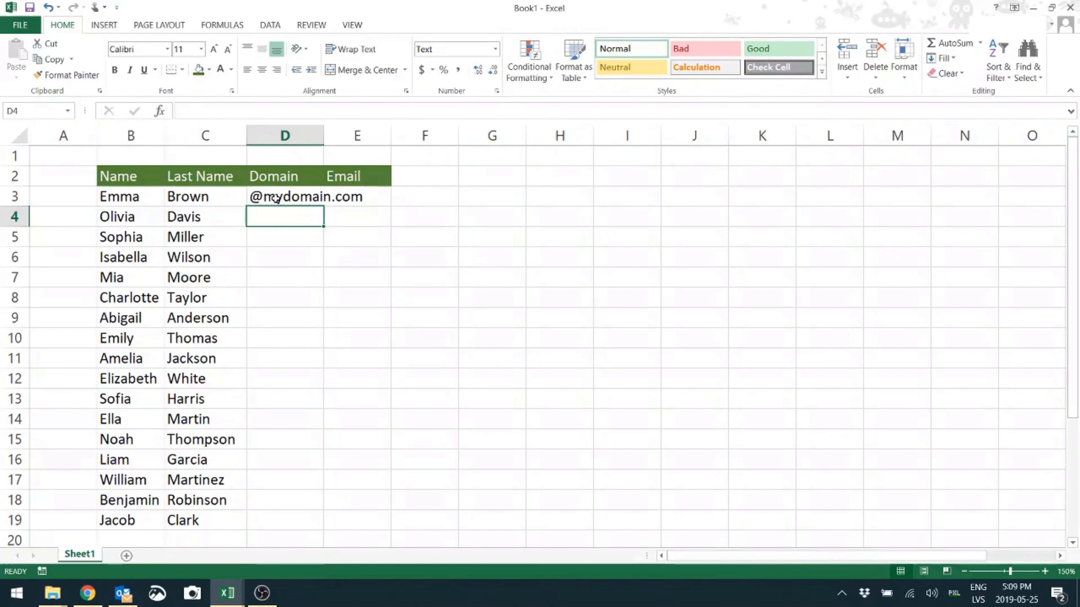
Fill the domain from D3 down to D19 and autofit the width of column D
click(289, 197)
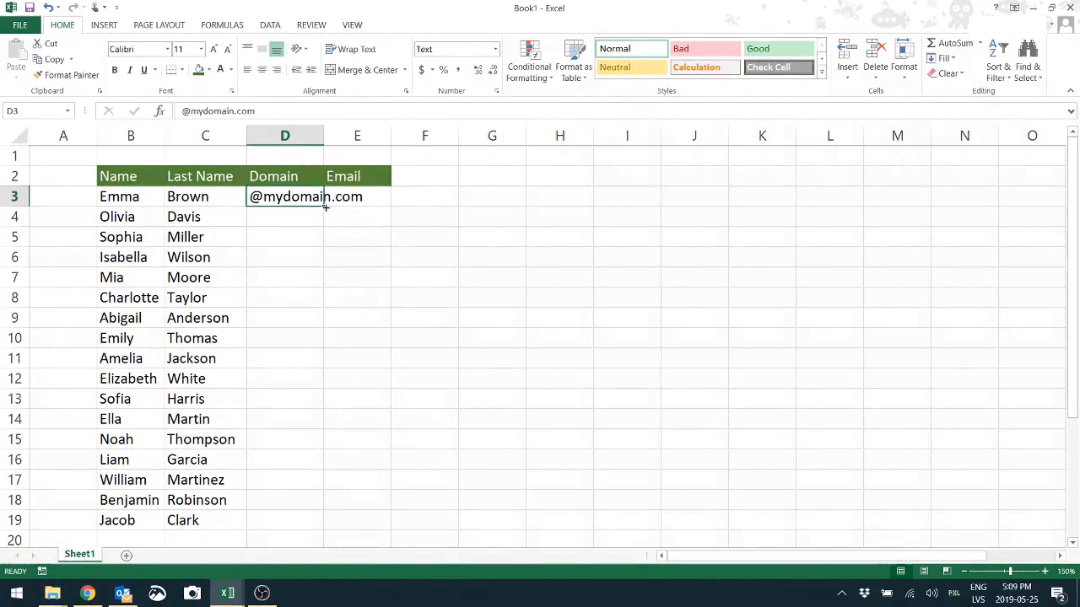
drag(323, 206, 325, 527)
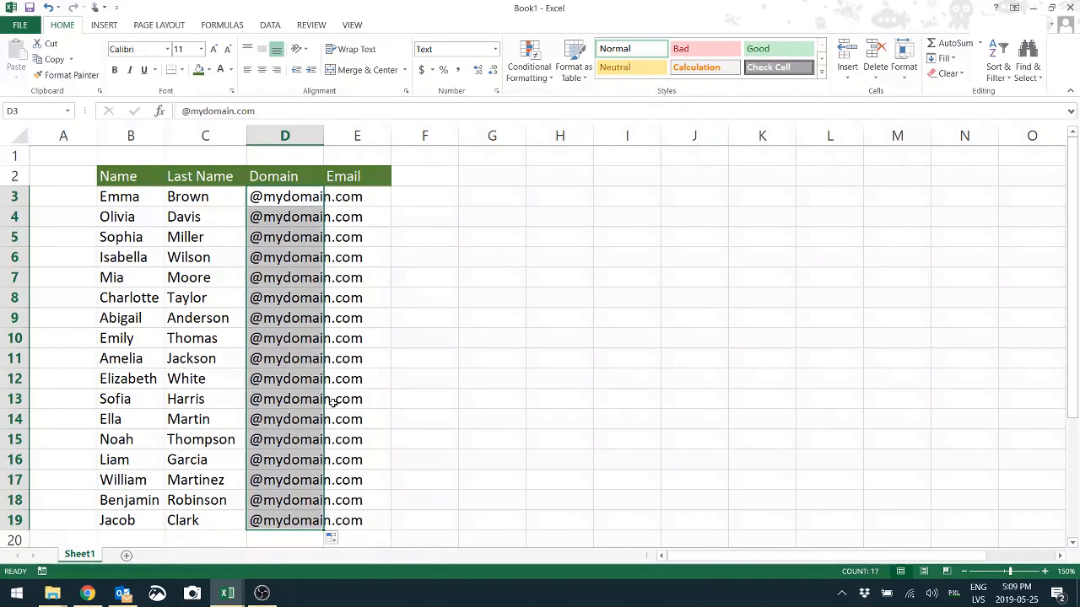
double_click(324, 134)
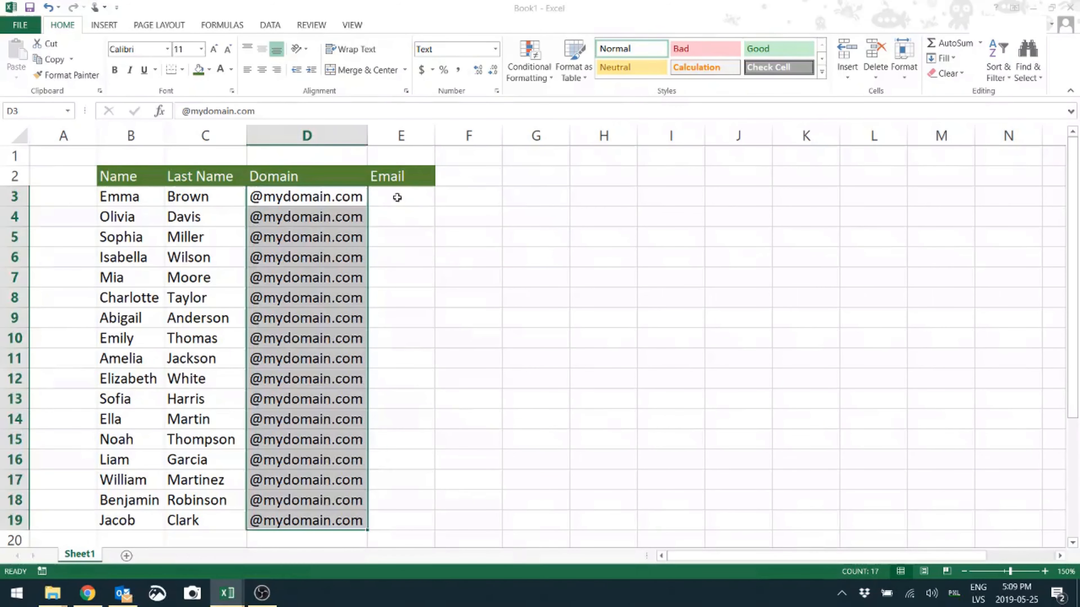
Enter the formula =B3&"."&C3&D3 in cell E3 to join name, dot, last name and domain
click(415, 198)
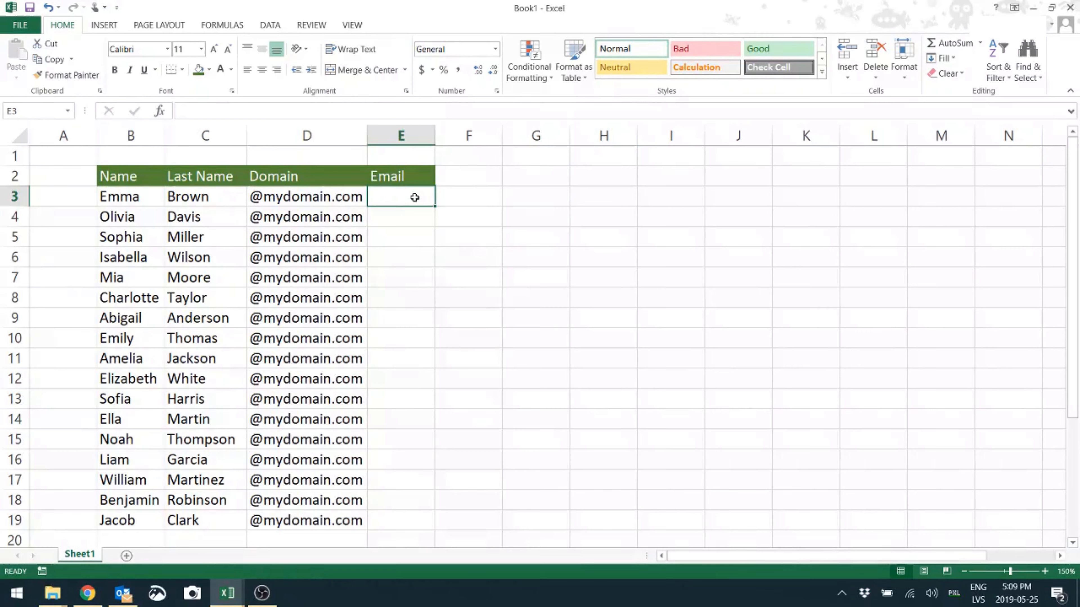
text(=)
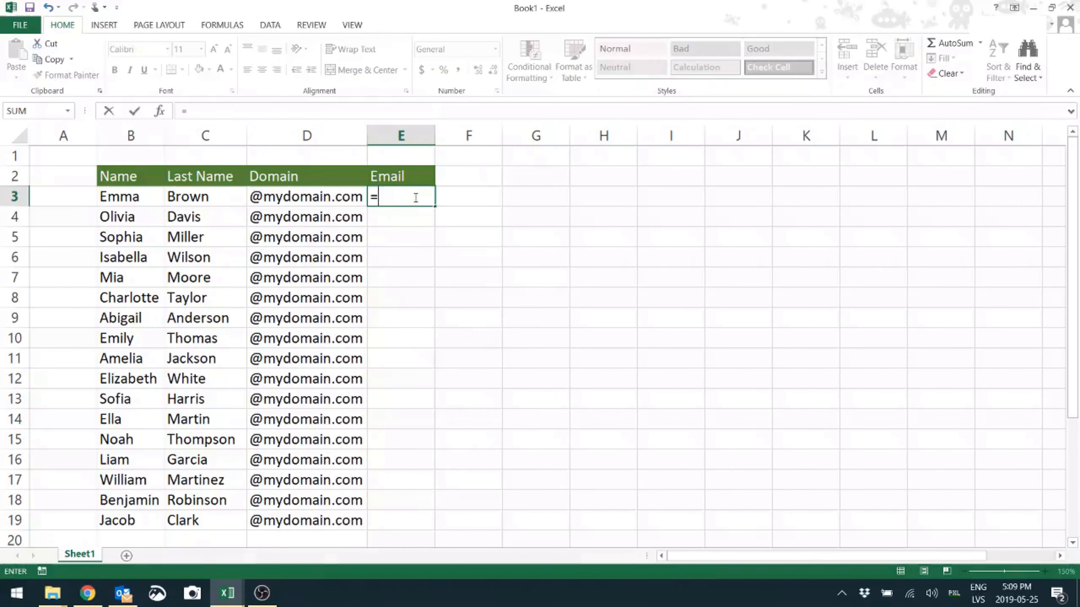
click(135, 197)
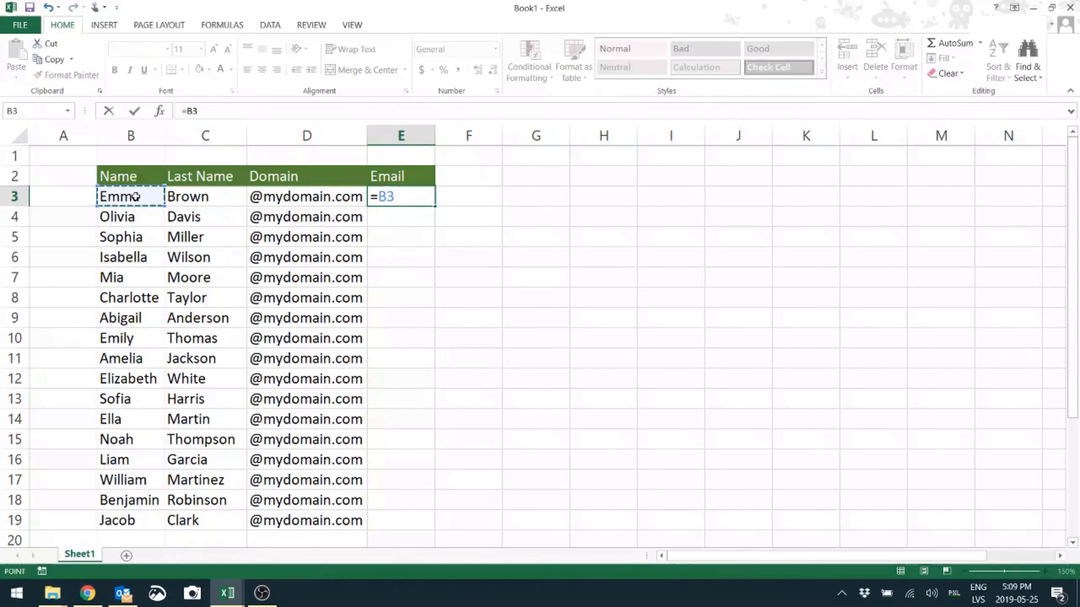
text(&)
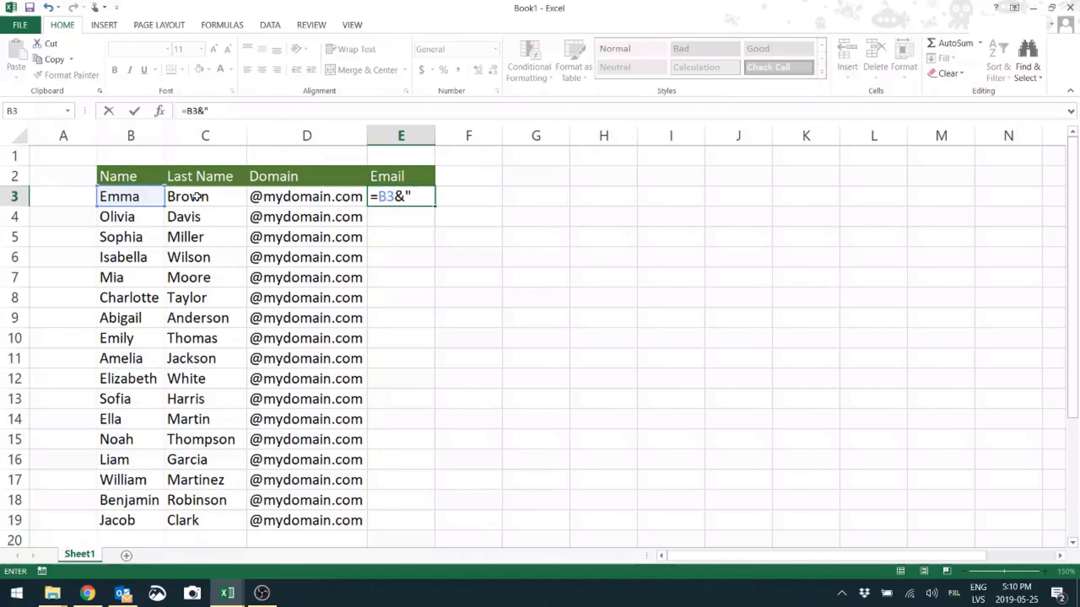
text("&)
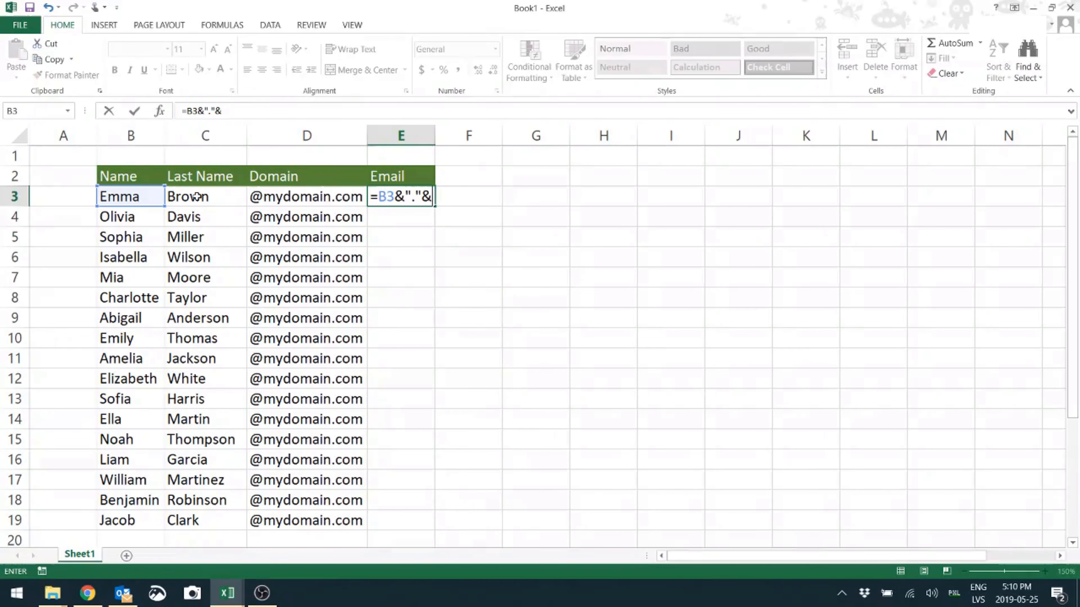
click(196, 196)
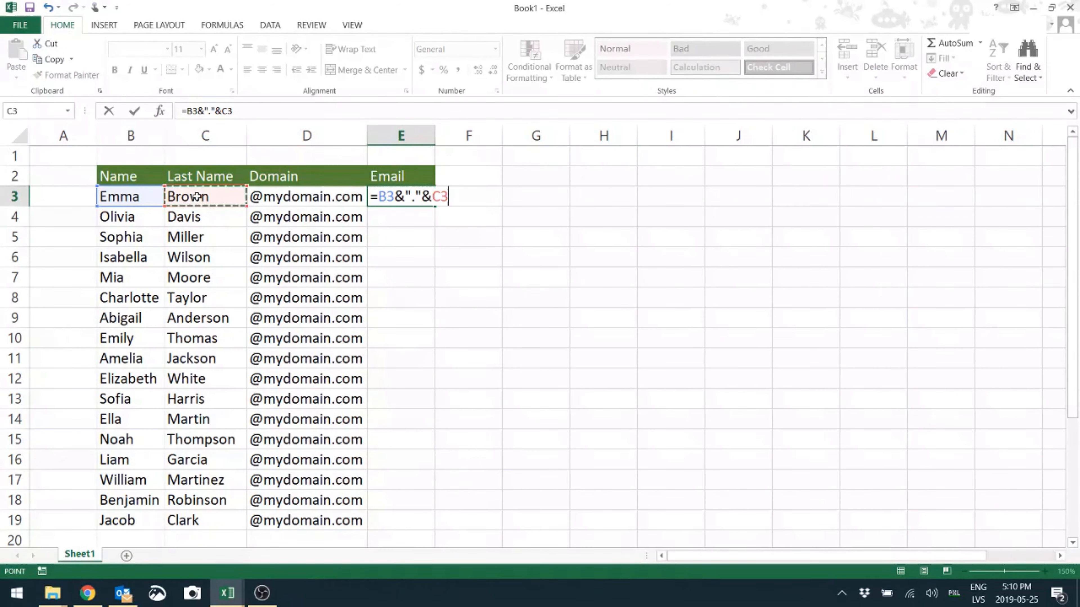
text(&)
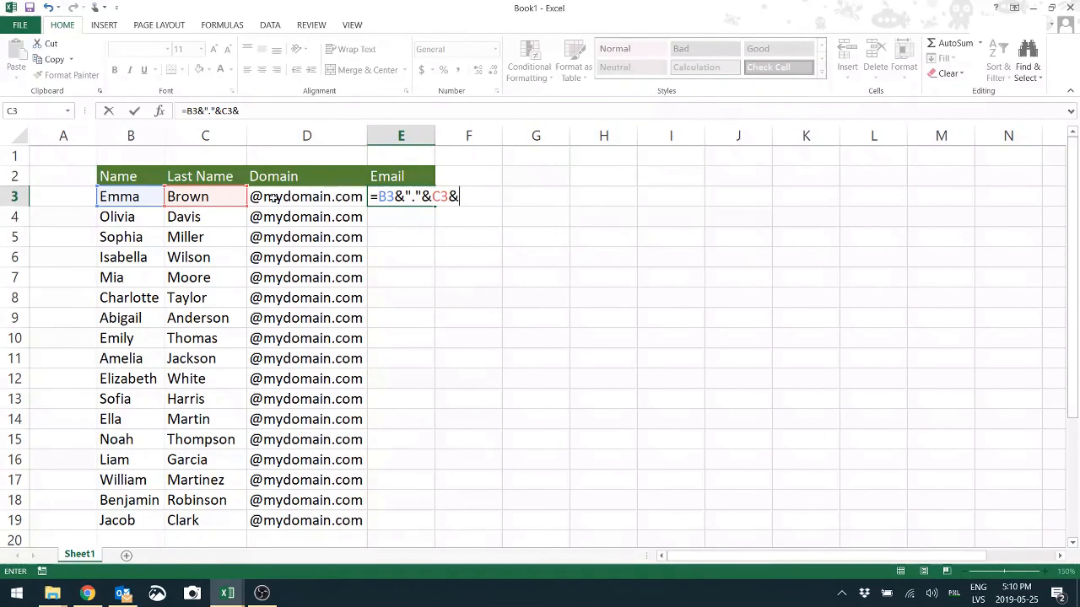
click(299, 195)
key(Return)
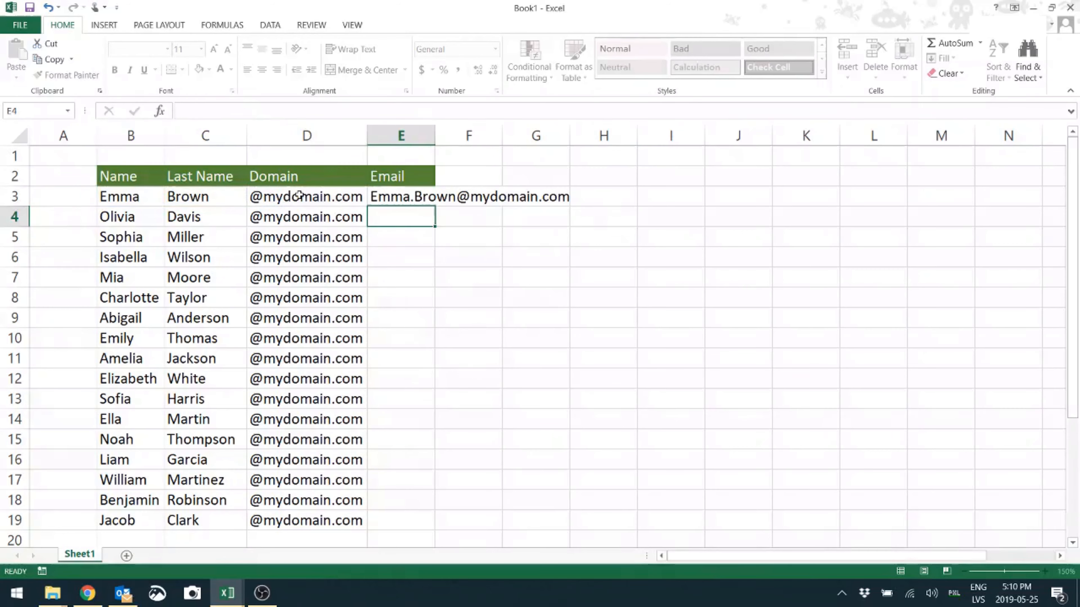
Fill the email formula from E3 down to E19 and autofit the width of column E
click(407, 198)
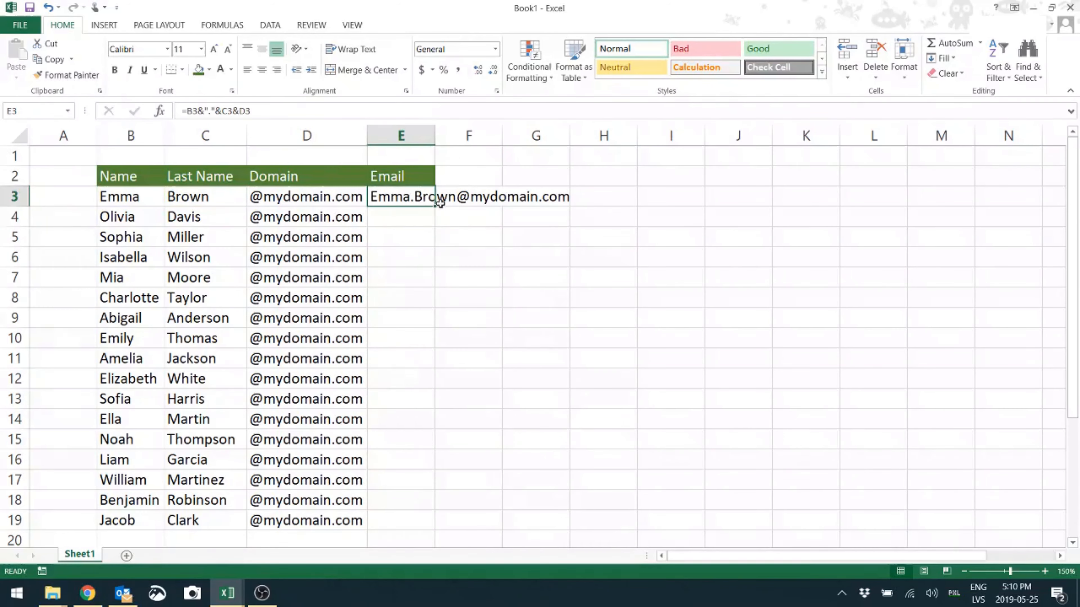
drag(436, 206, 425, 524)
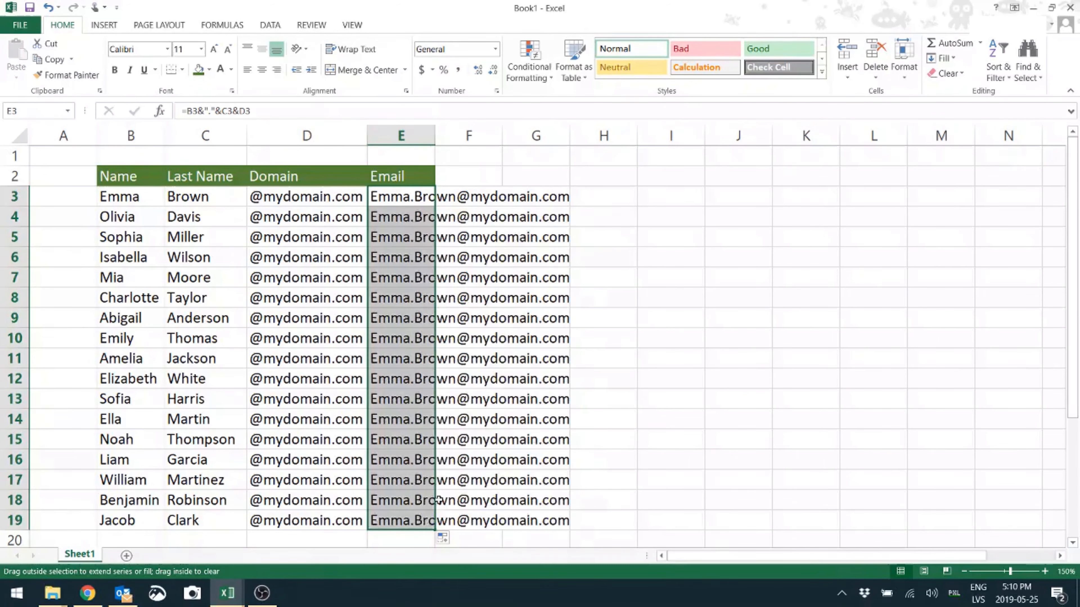
double_click(435, 136)
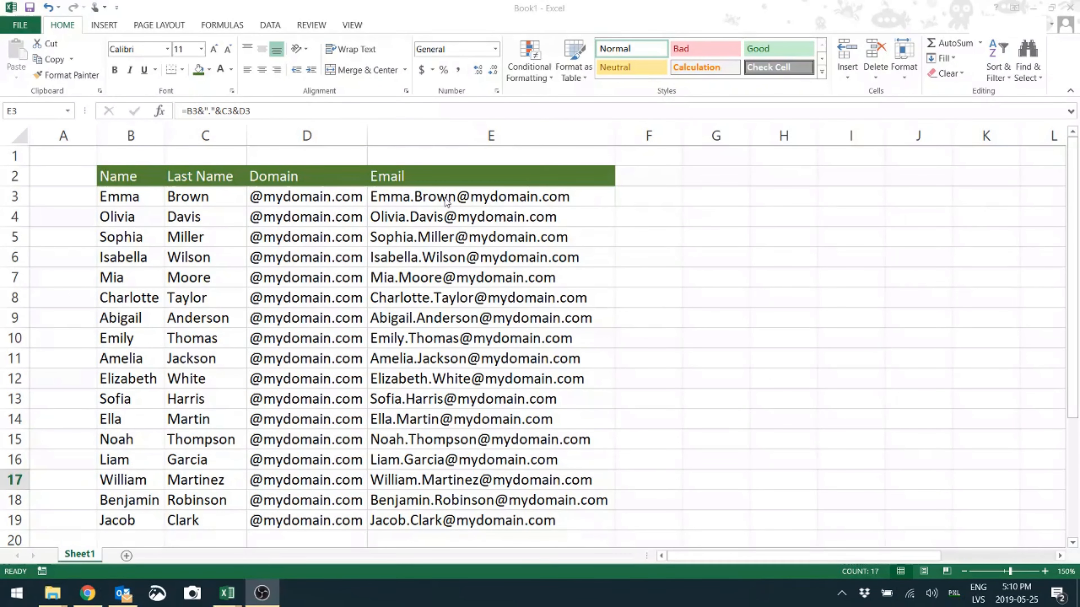
Replace the dot with an underscore in E3's formula, making it =B3&"_"&C3&D3, and fill it down to E19
click(422, 197)
click(445, 196)
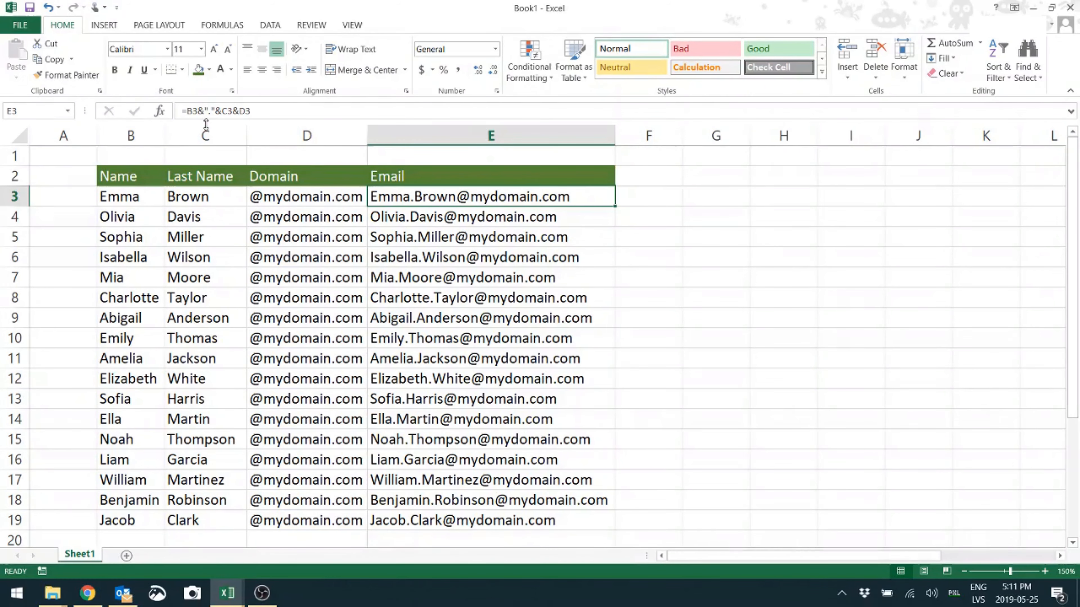
click(214, 111)
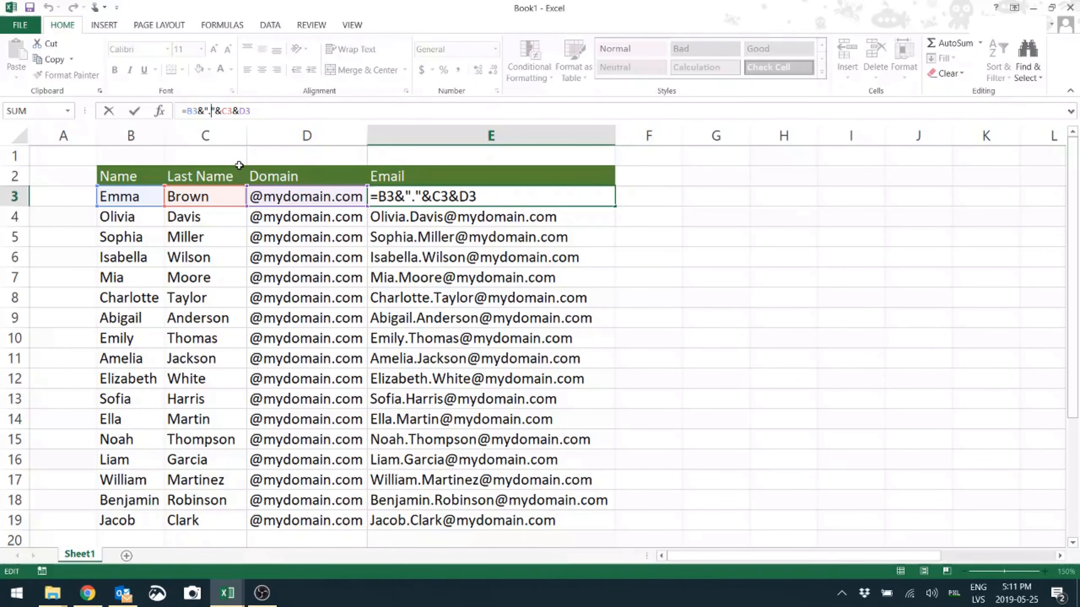
key(BackSpace)
text(_)
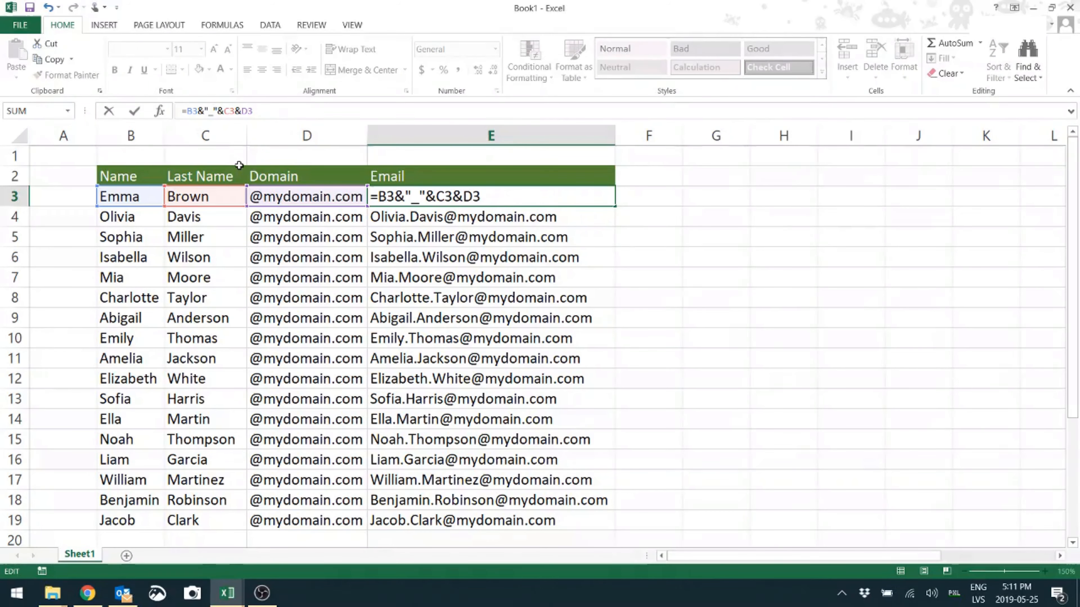
key(Return)
click(548, 190)
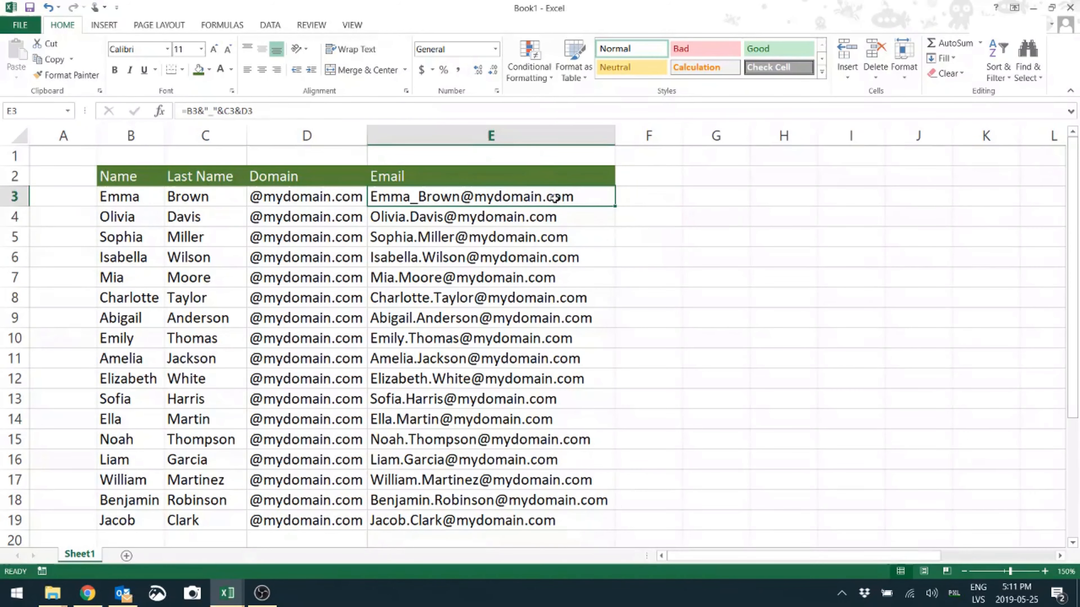
drag(614, 207, 614, 526)
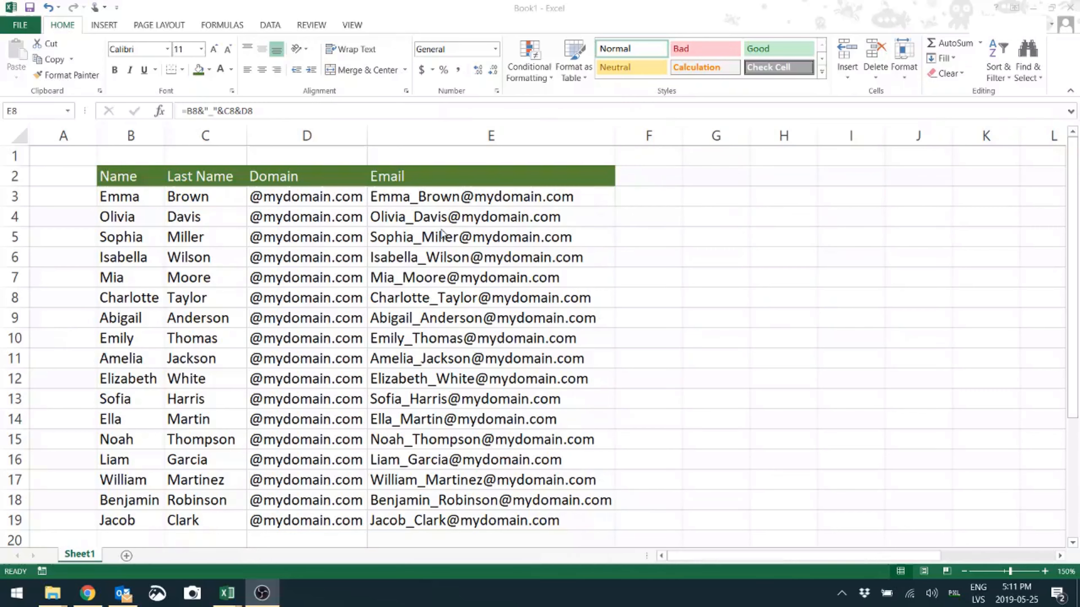
Enter the formula =LOWER(B3) in cell F3 to convert the first name to lowercase
click(659, 197)
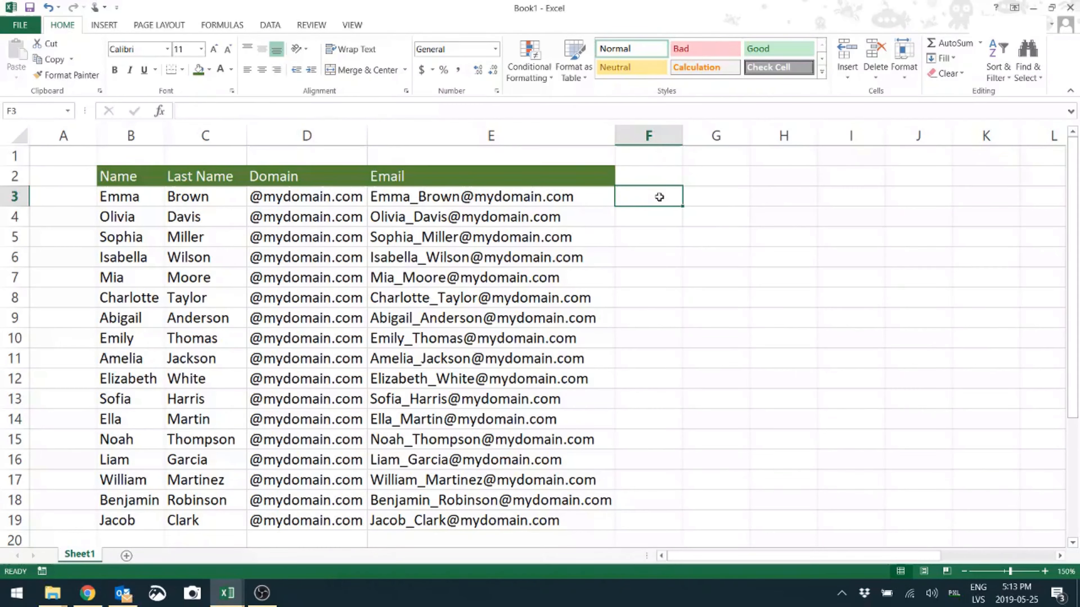
text(=)
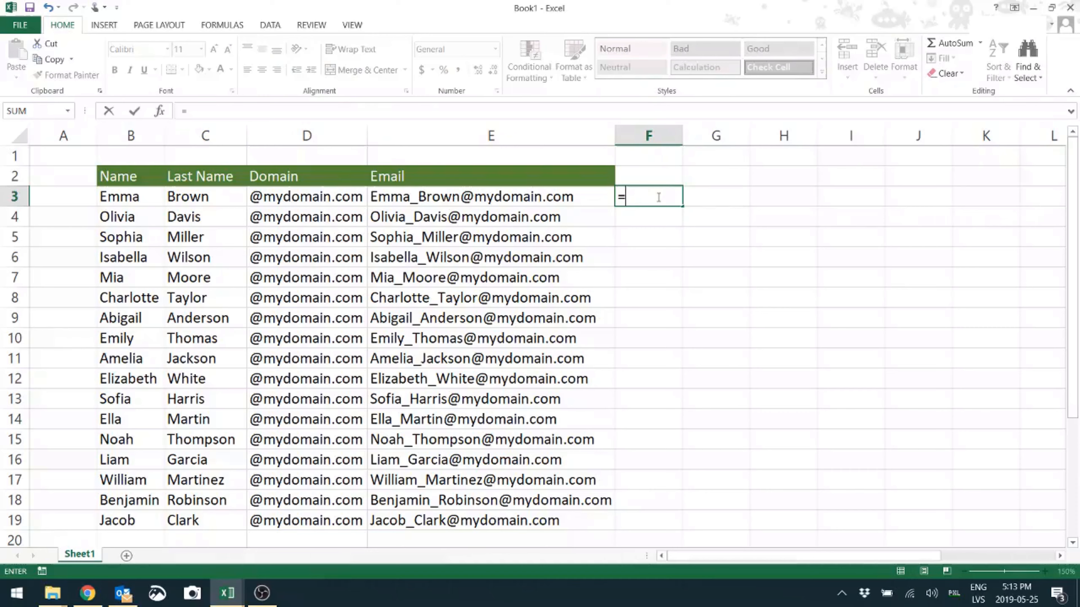
text(lower()
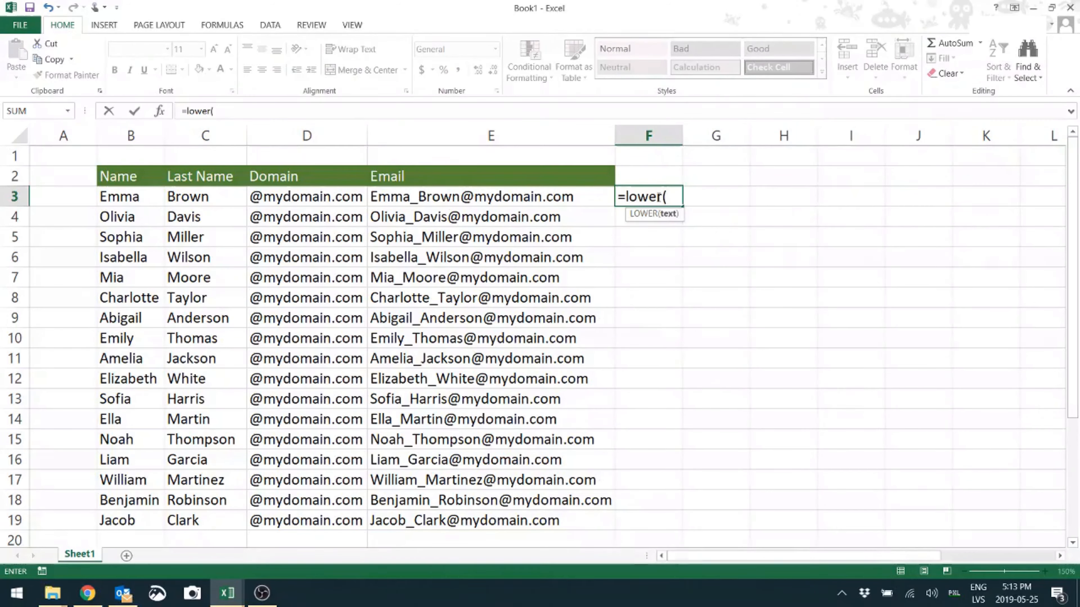
click(135, 198)
text())
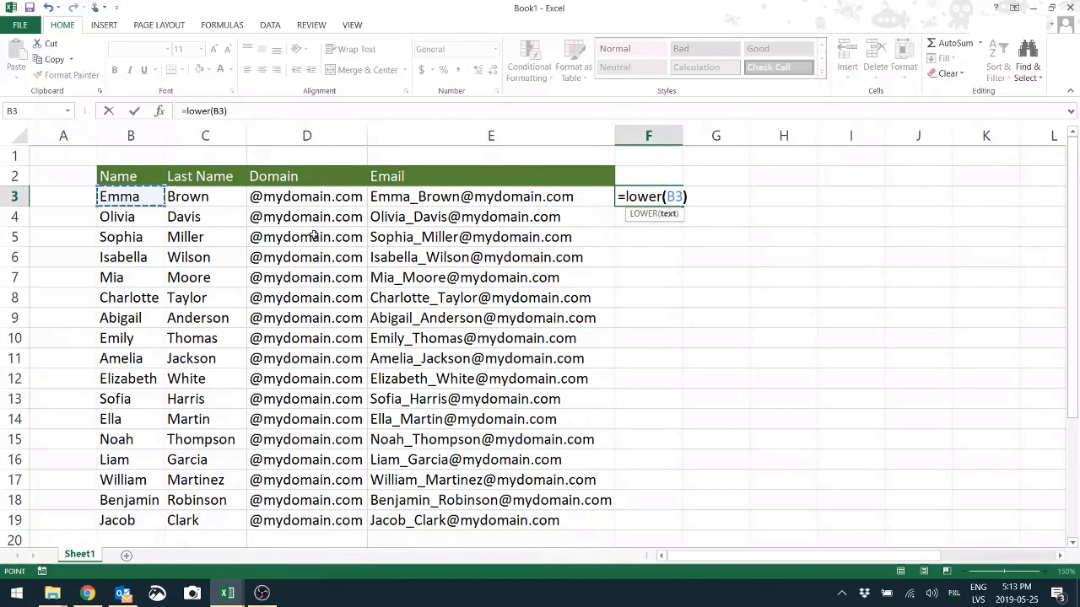
key(Return)
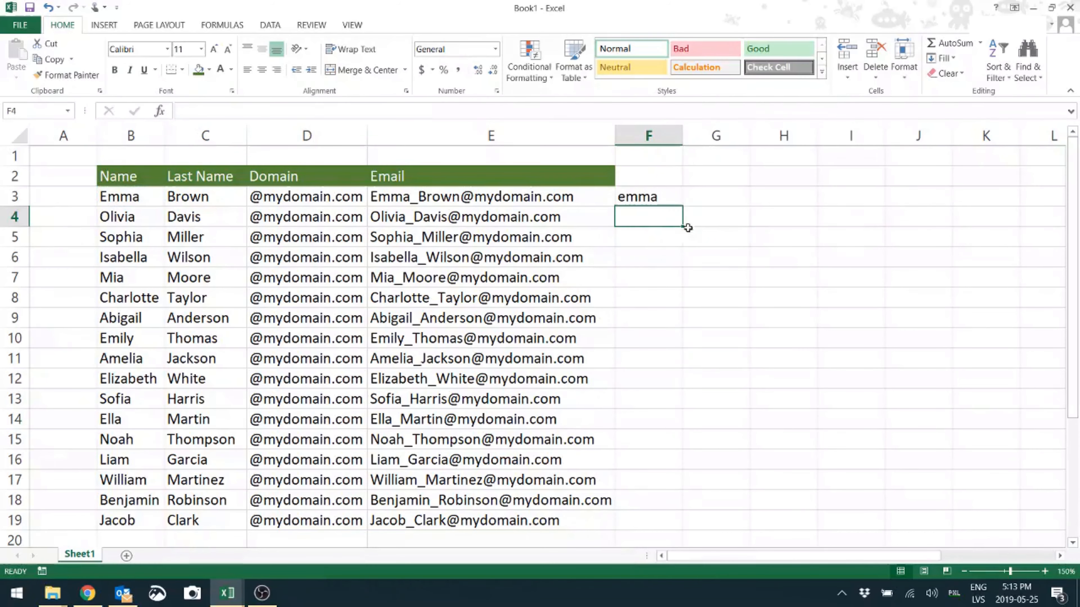
Fill the LOWER formula from F3 down to F19 and across into column G for the last names
click(646, 196)
drag(682, 206, 687, 529)
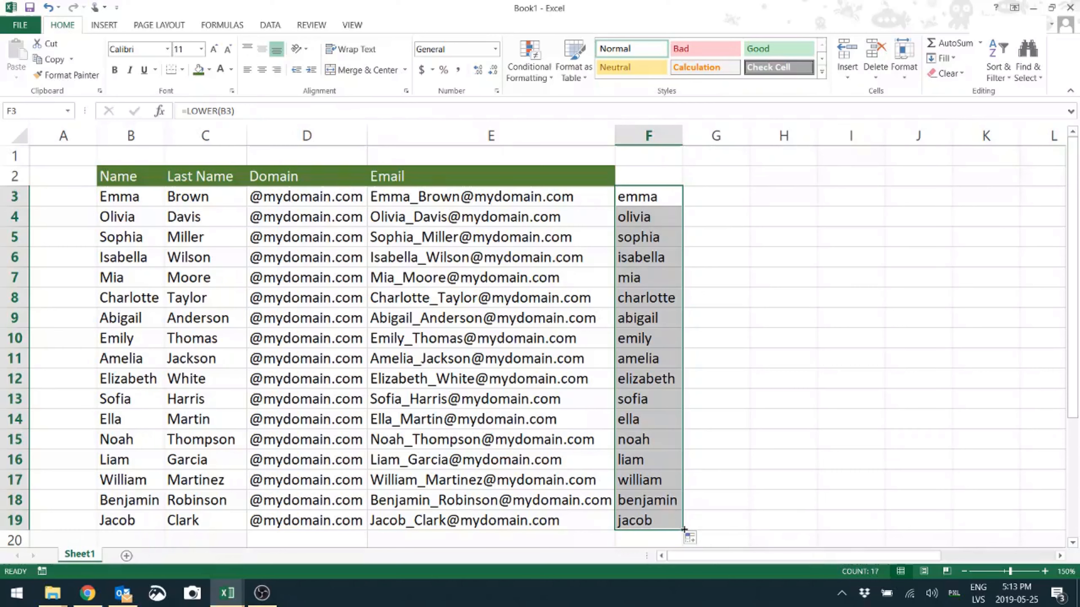
drag(684, 529, 750, 532)
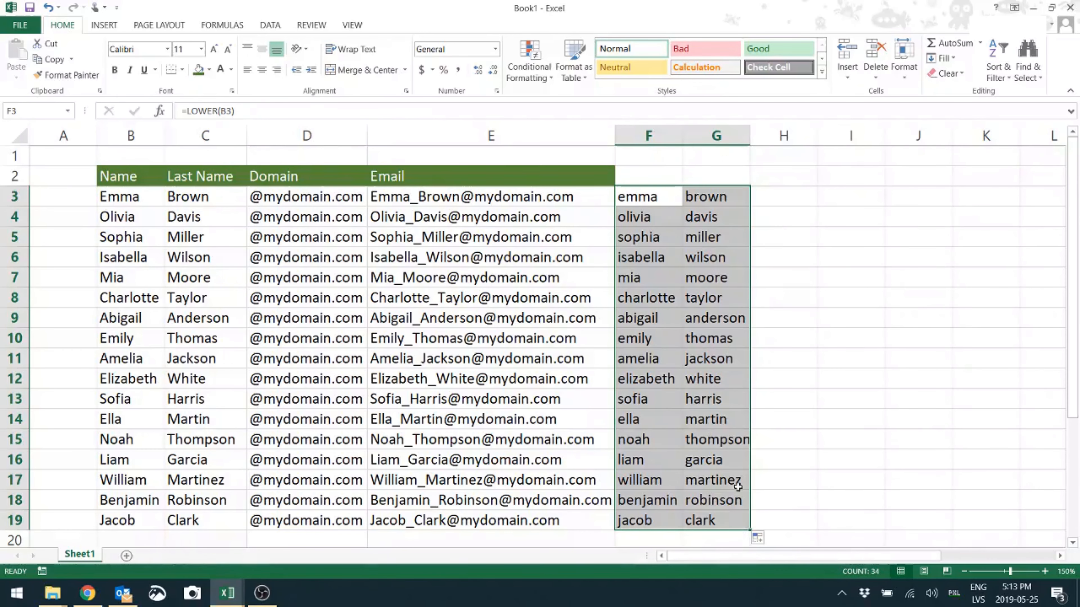
click(729, 271)
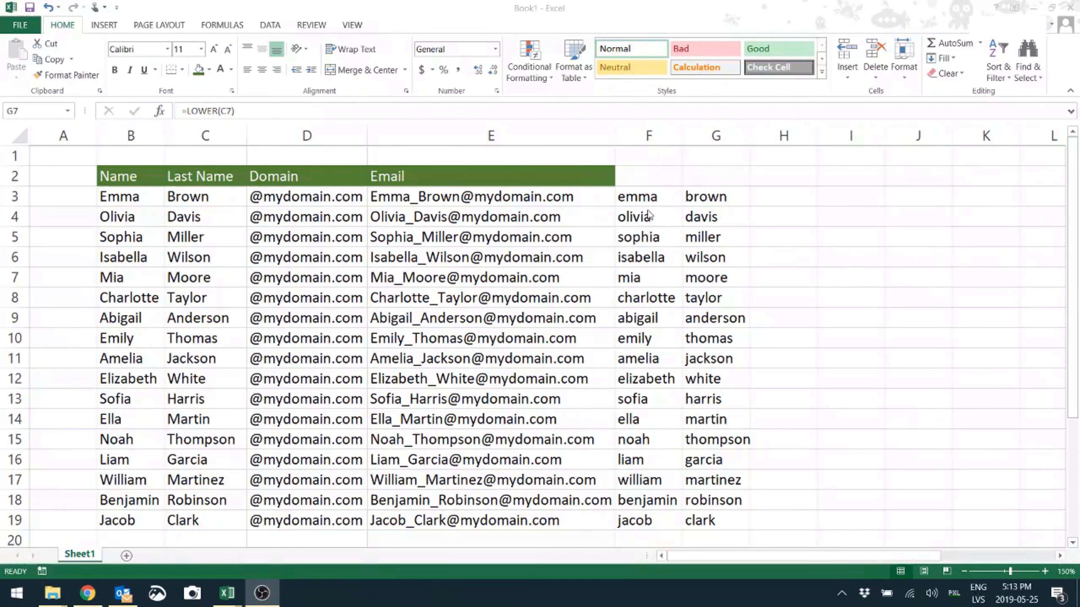
Copy the lowercase names in F3:G19 and paste them as values over the original names in B3:C19
click(647, 193)
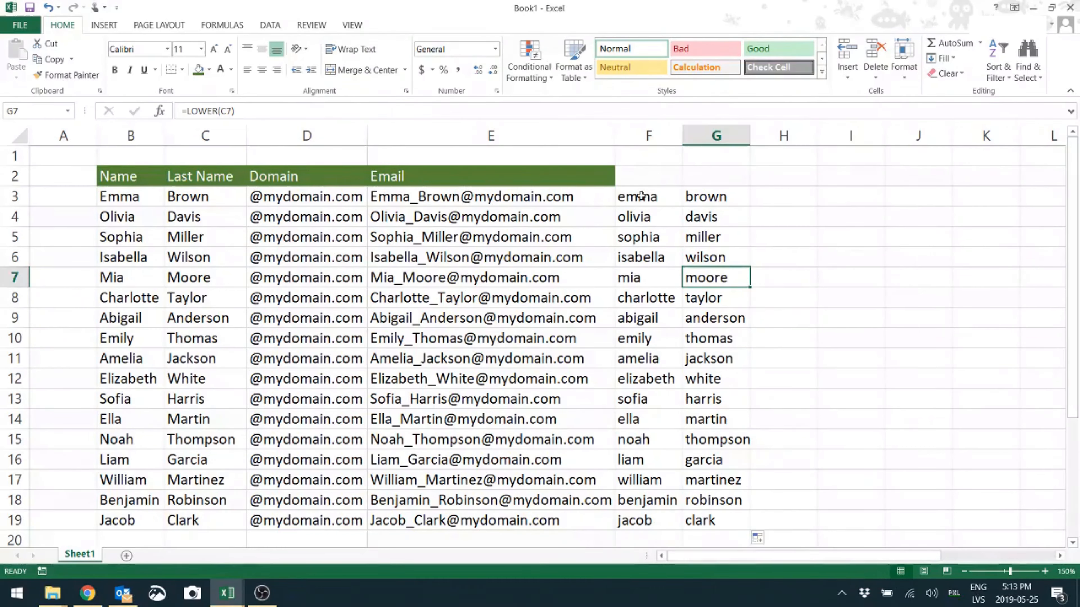
drag(641, 196, 710, 525)
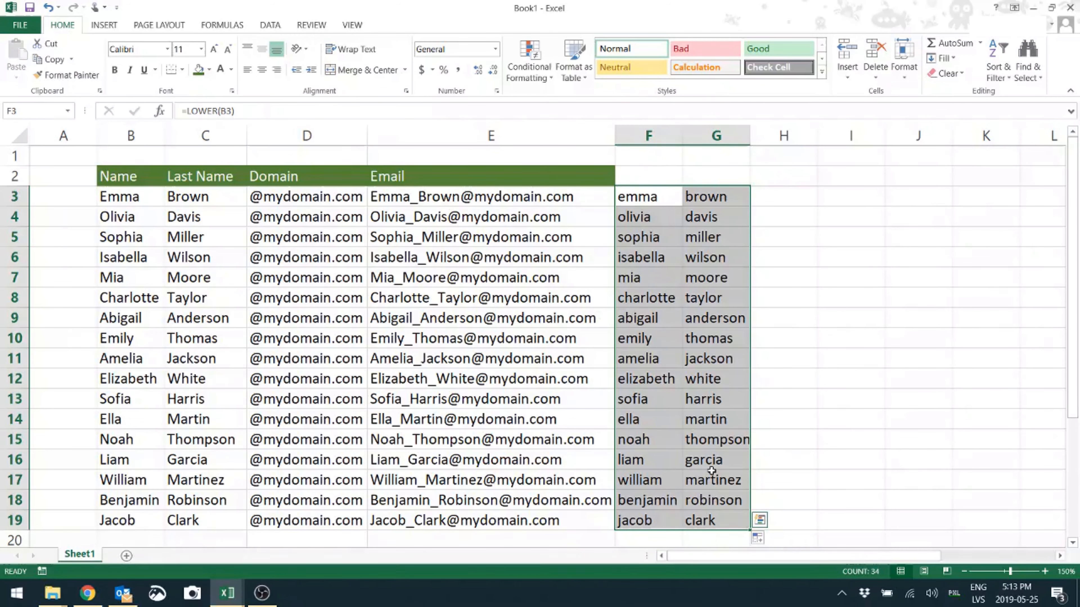
key(ctrl+c)
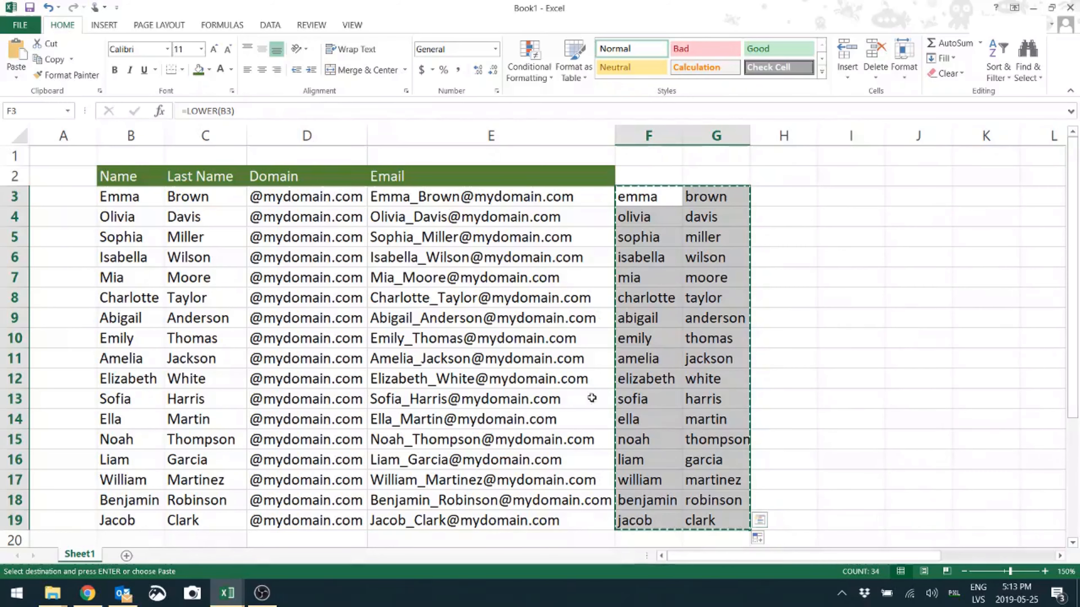
click(138, 201)
key(ctrl+v)
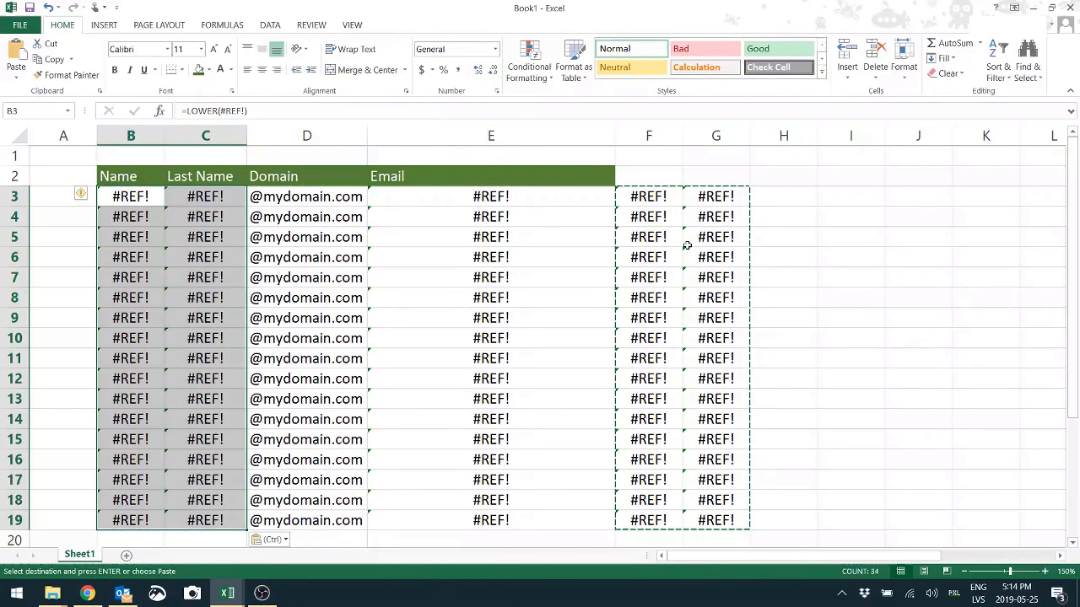
click(274, 542)
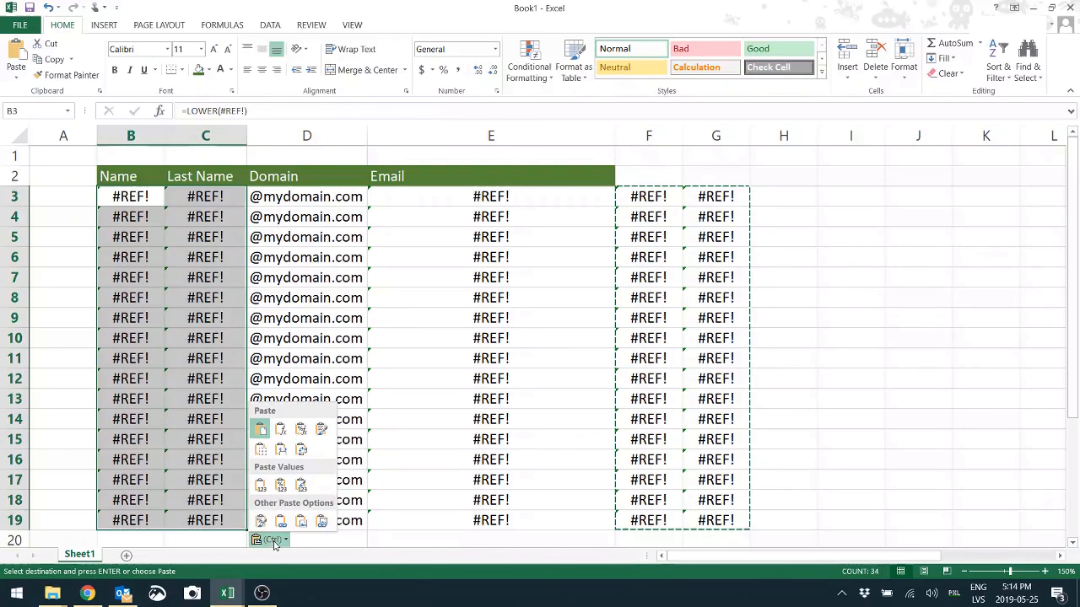
click(260, 485)
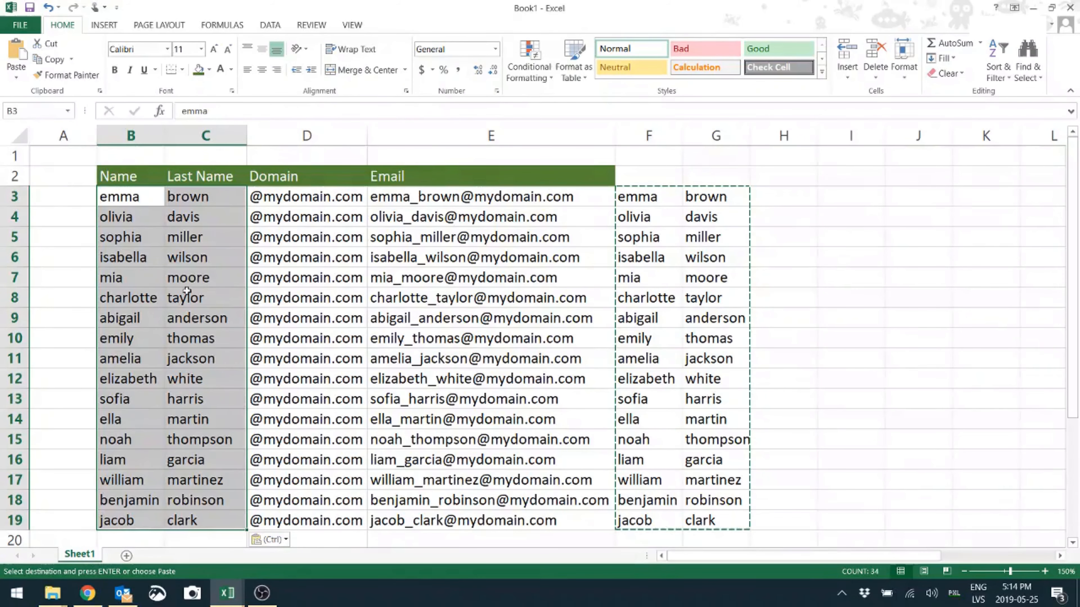
click(173, 233)
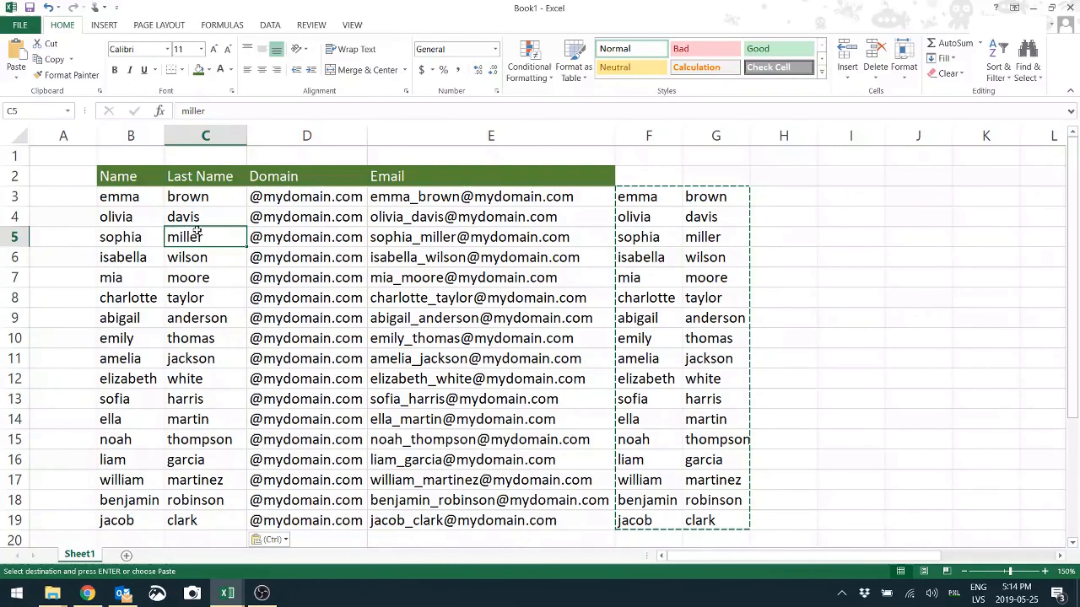
Delete the helper columns F and G containing the LOWER formulas
drag(646, 137, 714, 136)
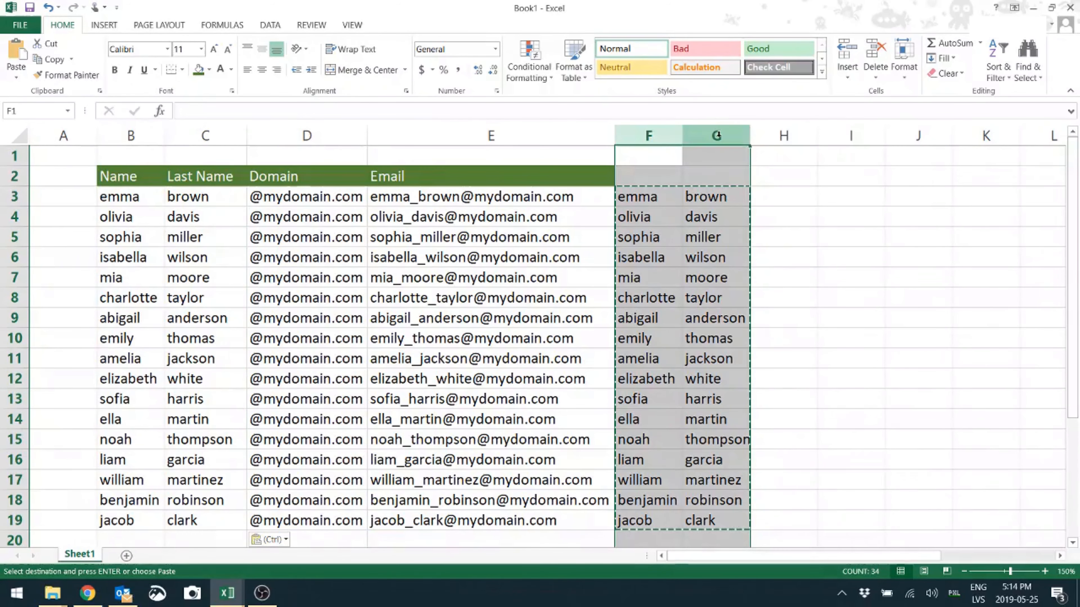
right_click(719, 137)
click(757, 251)
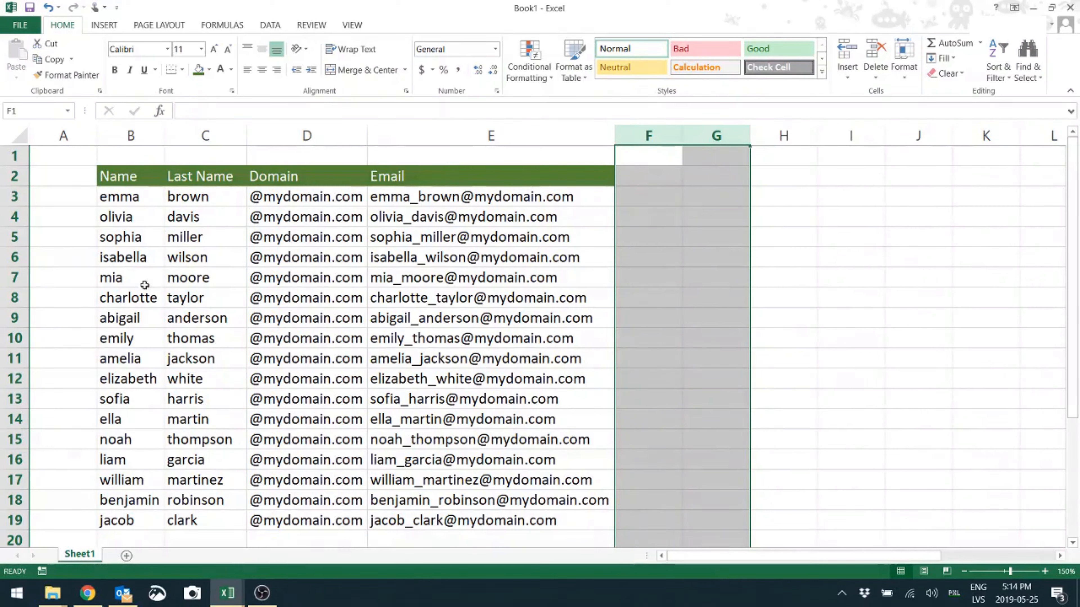
click(661, 375)
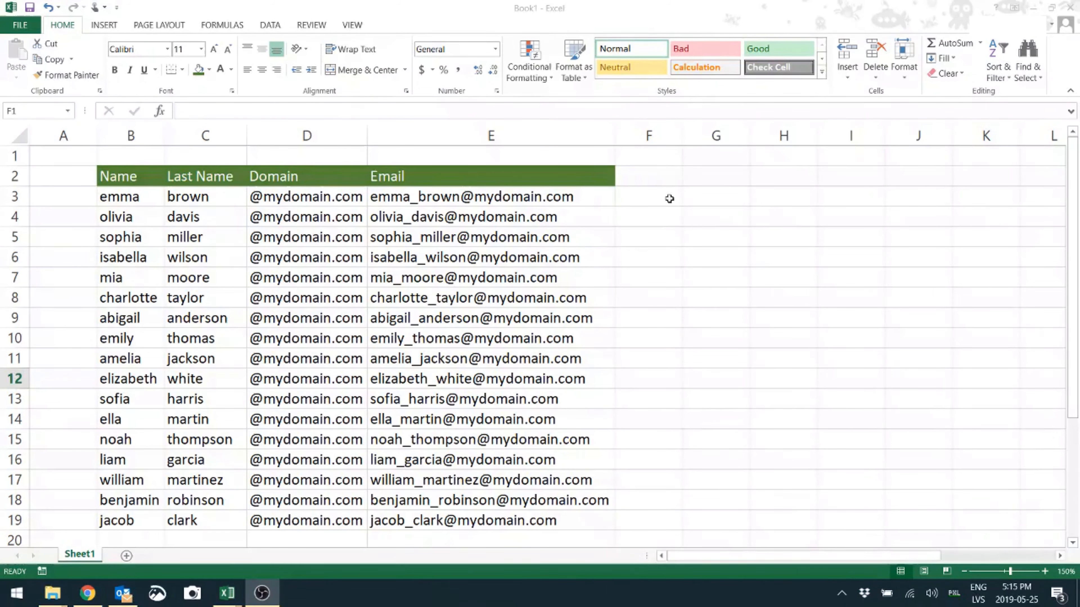
Enter the formula =UPPER(B3) in cell F3 to convert the first name to uppercase
click(658, 197)
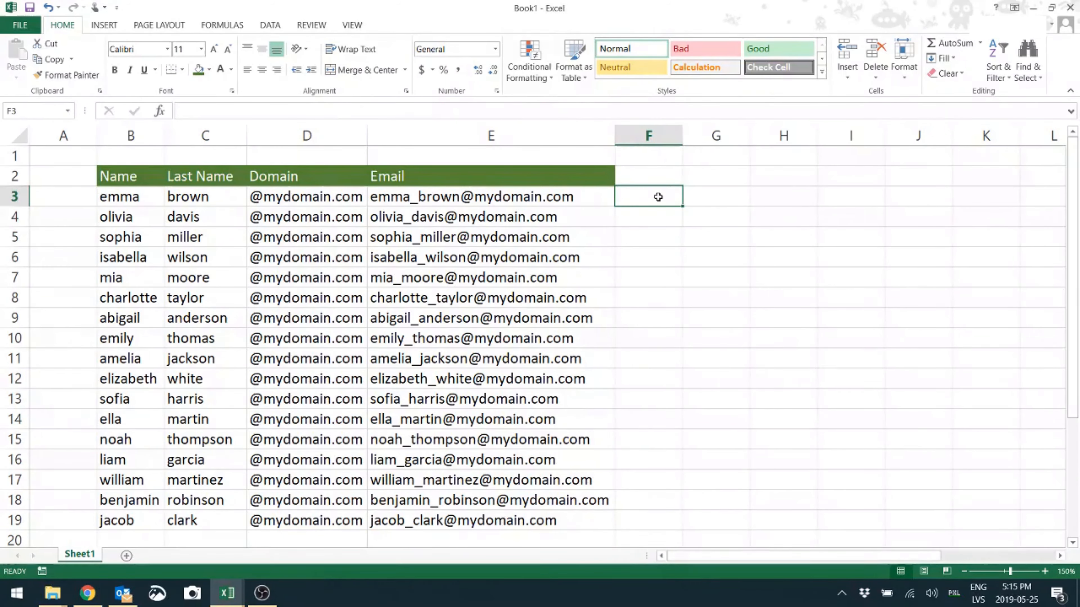
text(=)
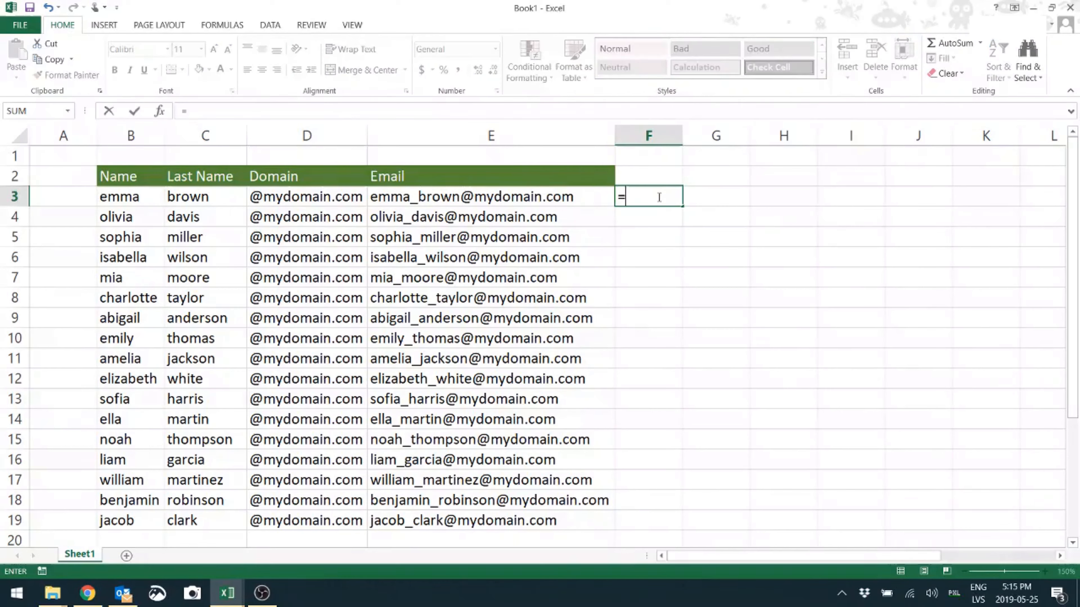
text(upper()
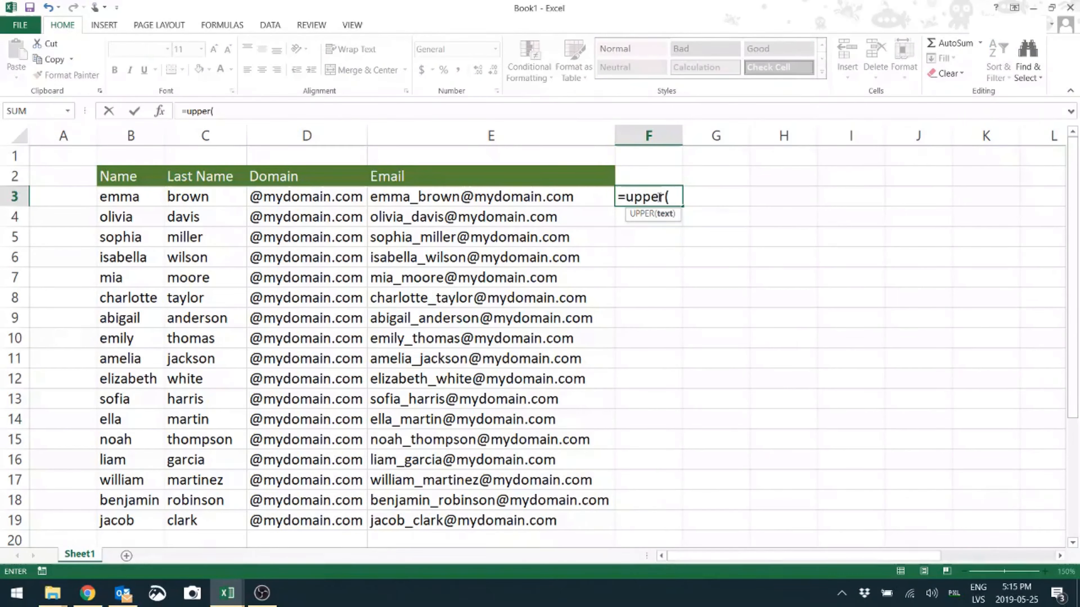
click(127, 196)
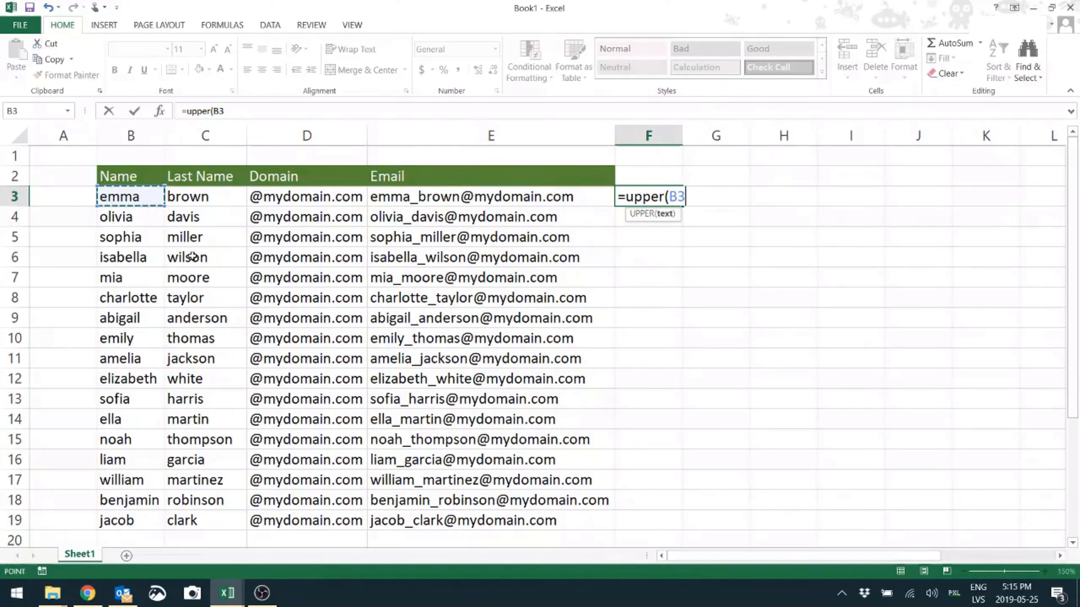
key(Return)
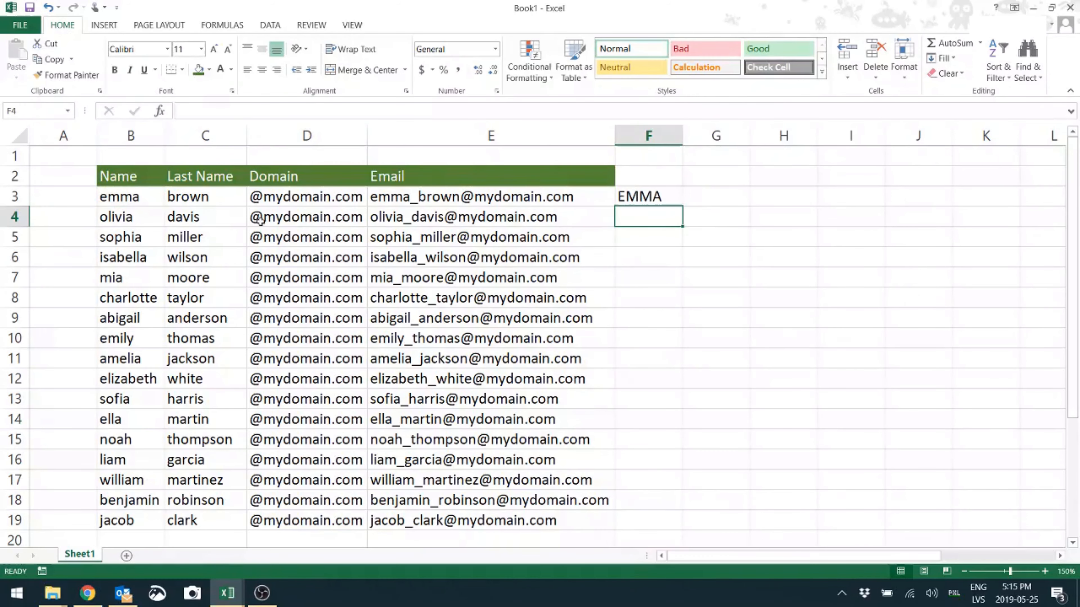
Fill the UPPER formula from F3 down to F19 and autofit the width of column F
click(656, 197)
drag(684, 205, 682, 529)
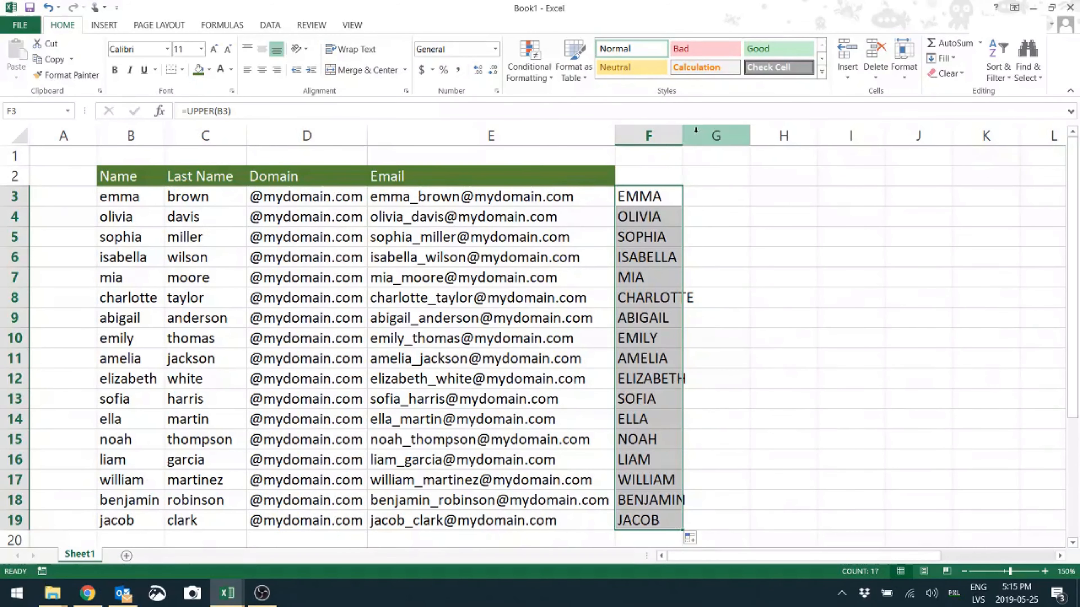
double_click(682, 135)
Enter the formula =PROPER(B3) in cell G3 to capitalize the first letter of the first name
click(740, 203)
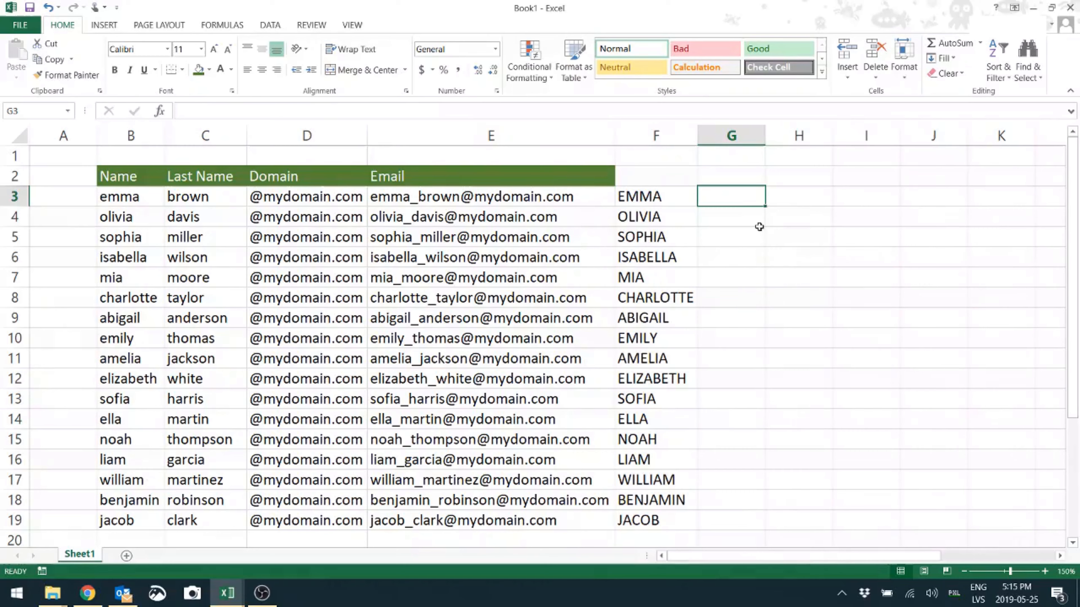
text(=)
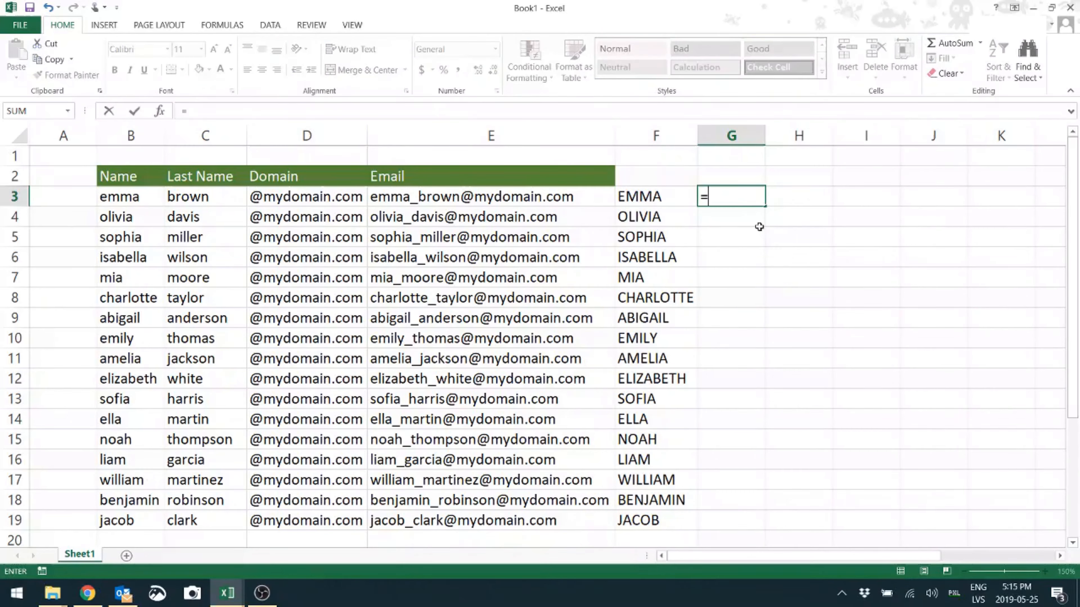
text(proper)
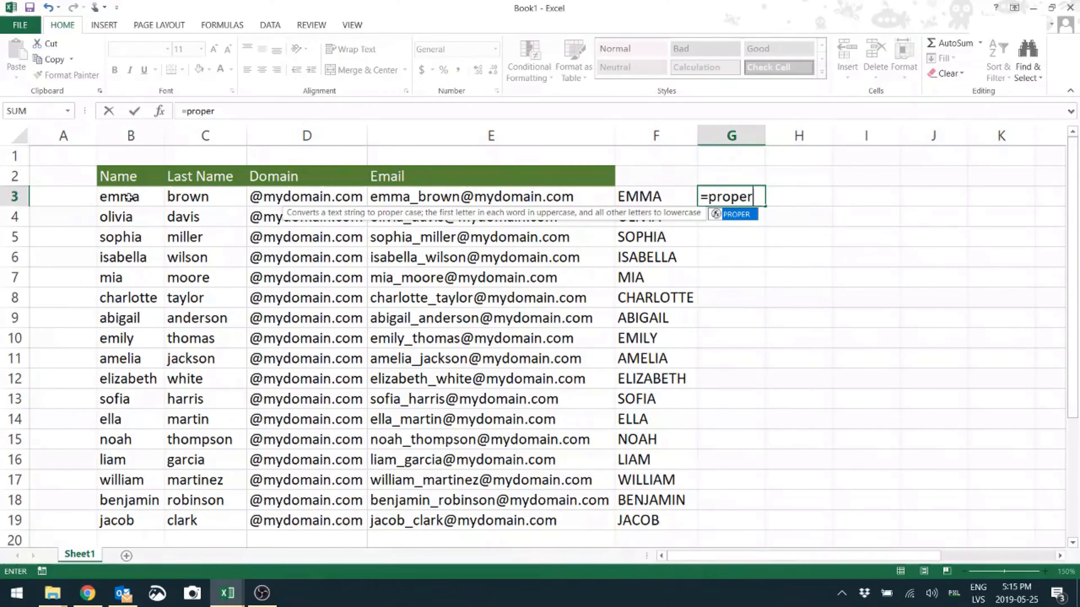
text(()
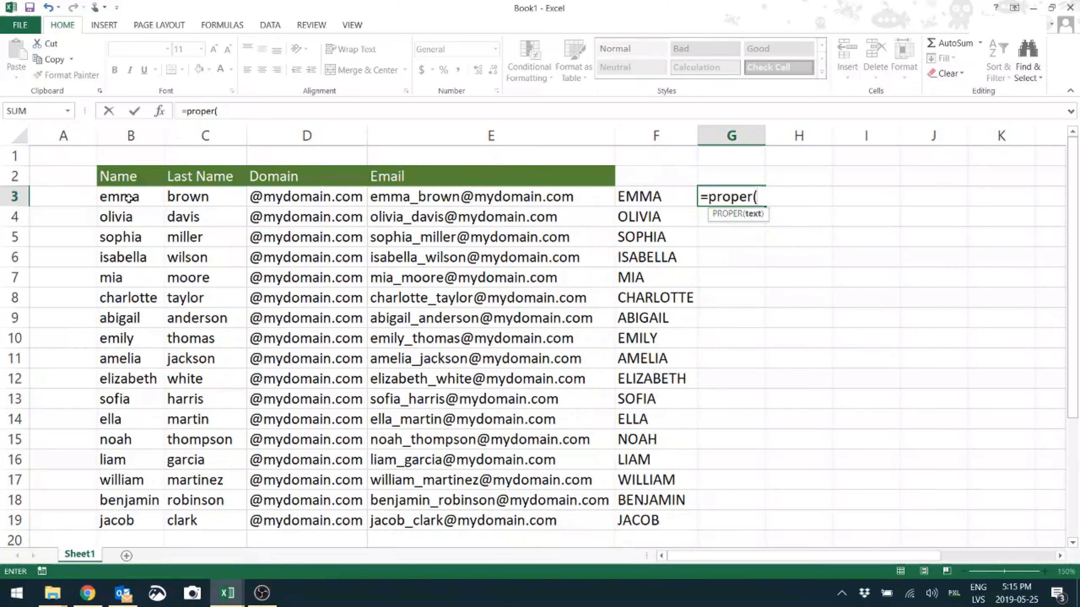
click(129, 198)
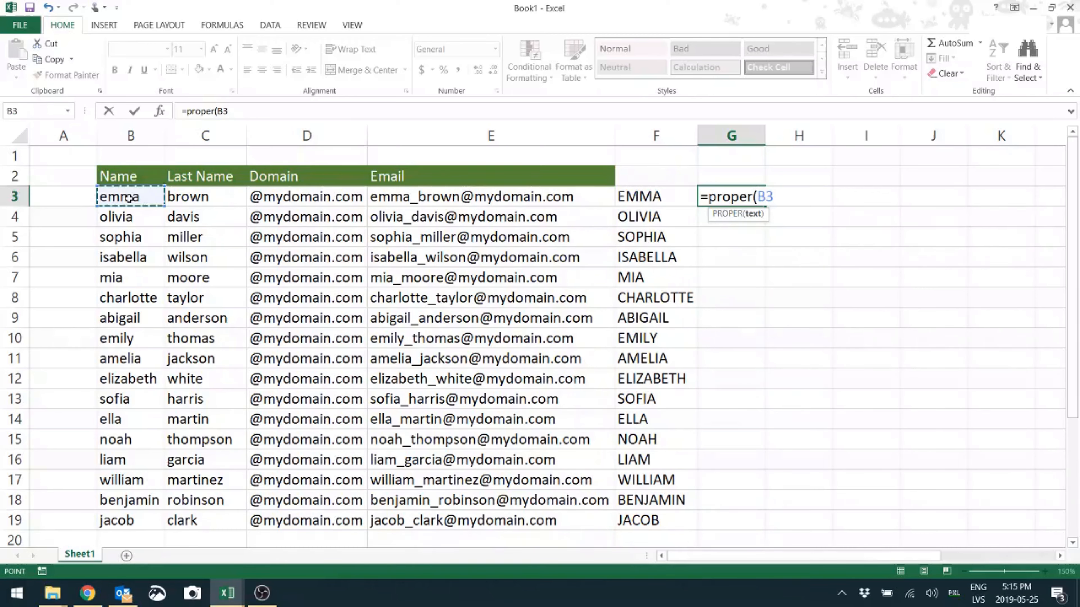
text())
key(Return)
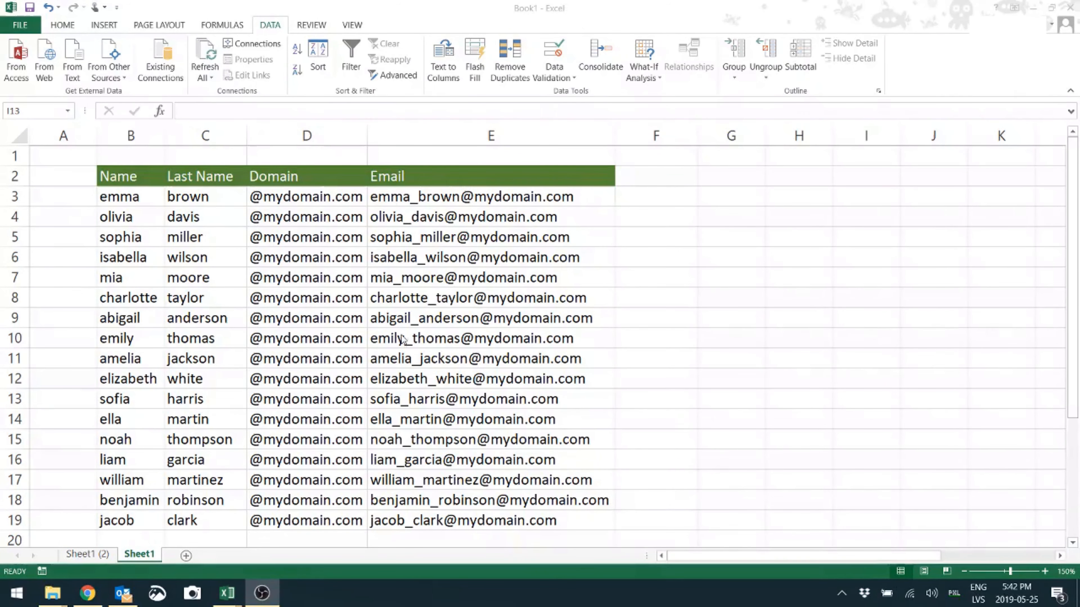
Copy the email formulas in E3:E19 and paste them starting at cell G3
click(491, 201)
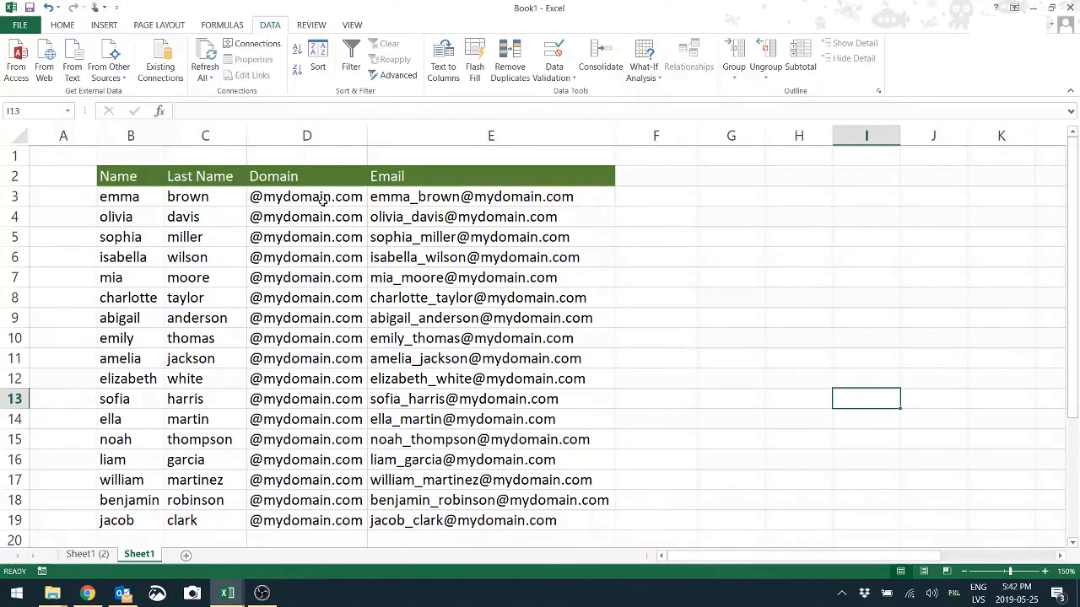
click(526, 204)
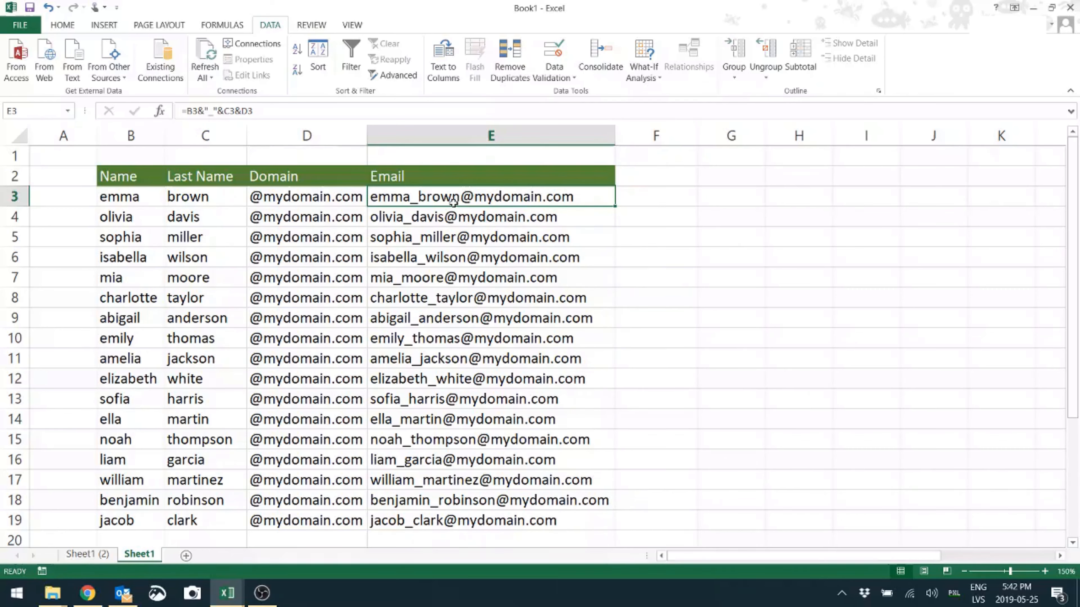
drag(439, 196, 423, 520)
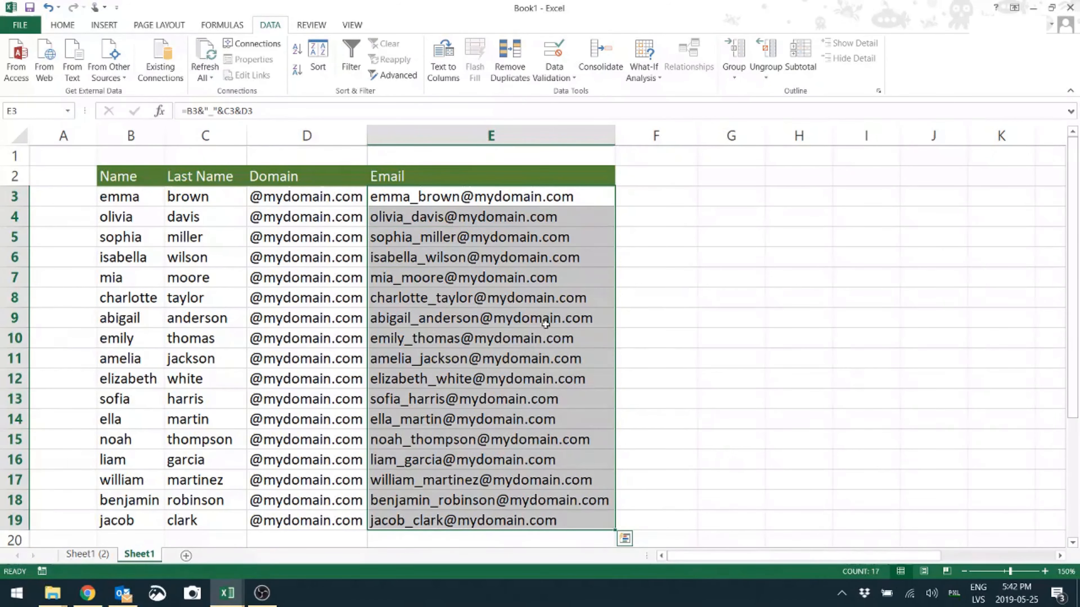
key(ctrl+c)
click(728, 200)
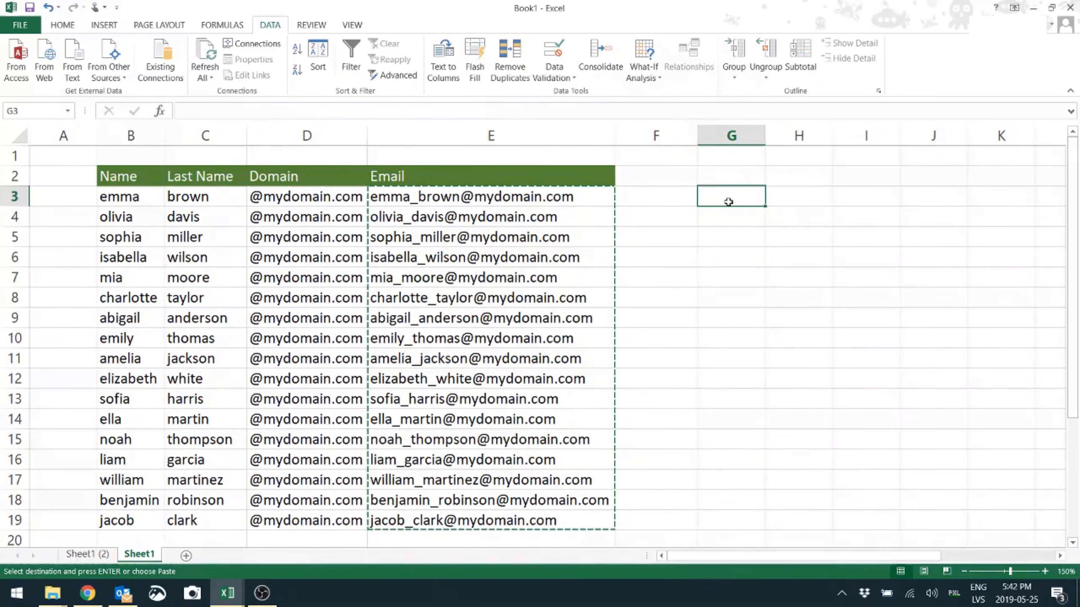
key(ctrl+v)
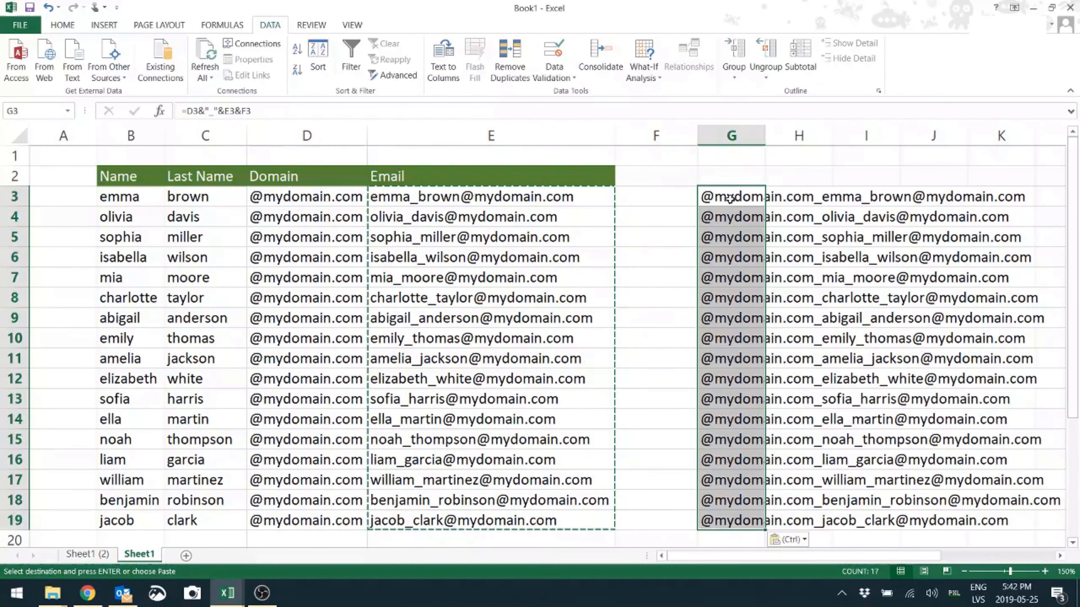
Convert the pasted cells G3:G19 to values only using the paste options
click(790, 540)
click(779, 491)
click(742, 251)
drag(728, 197, 720, 522)
click(740, 337)
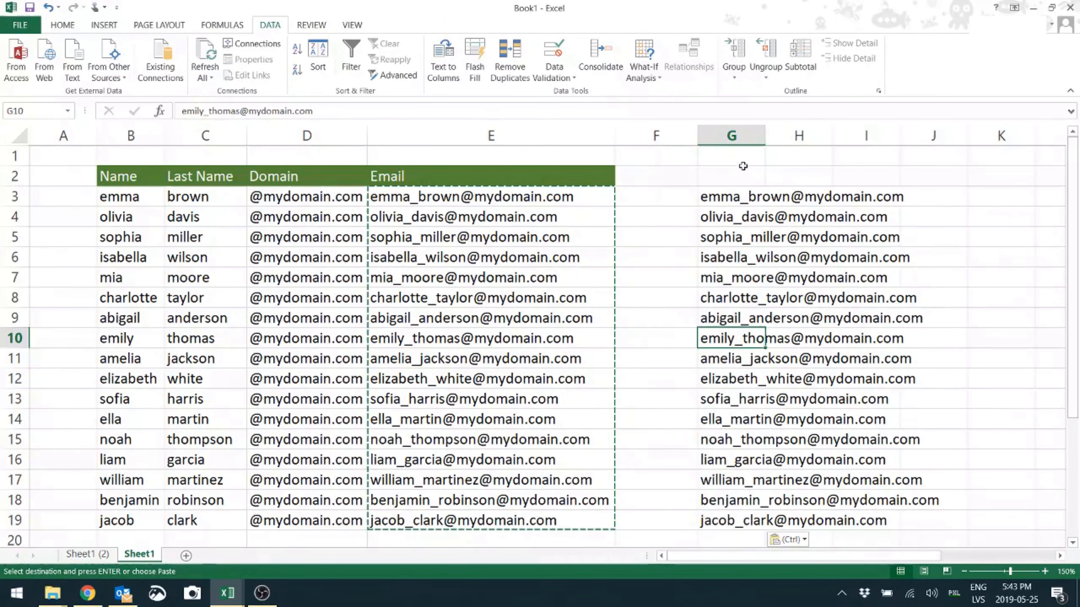
Copy the plain email values from G3:G19 and paste them over the formulas in E3:E19
click(733, 198)
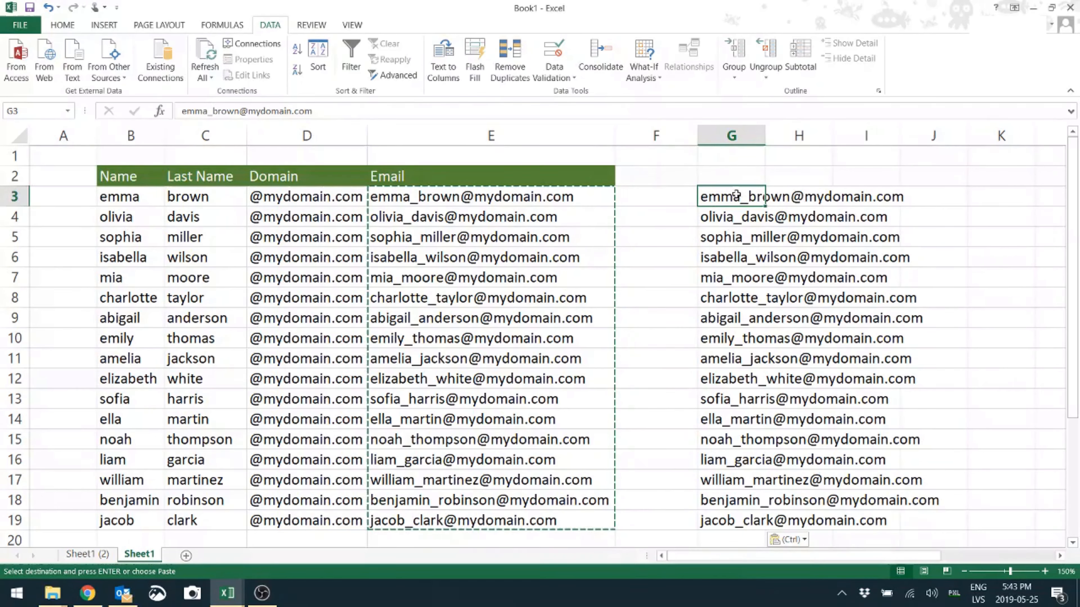
drag(736, 196, 714, 524)
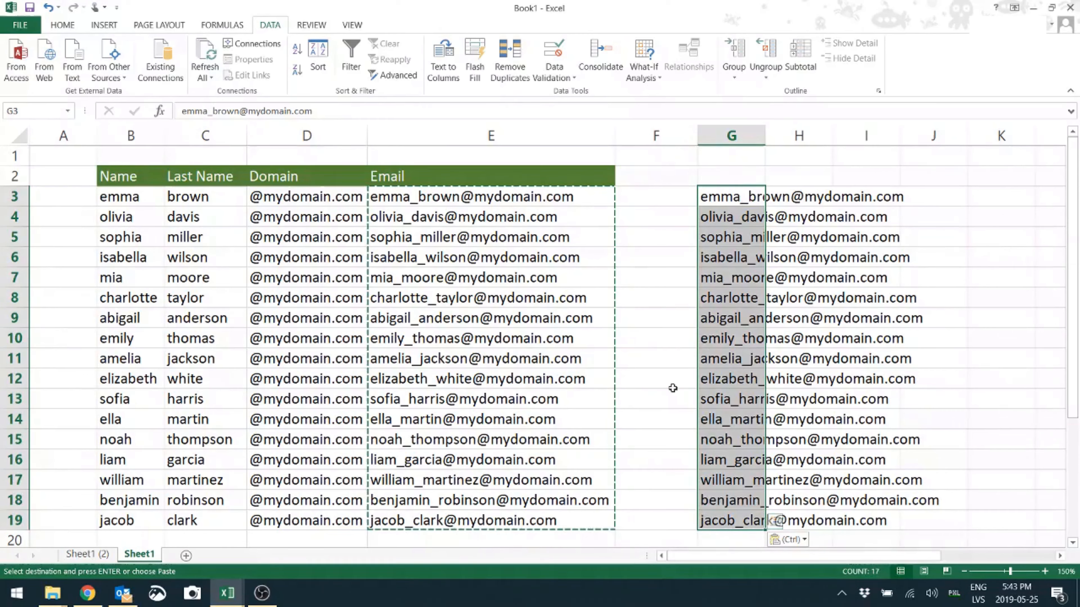
key(ctrl+c)
click(430, 198)
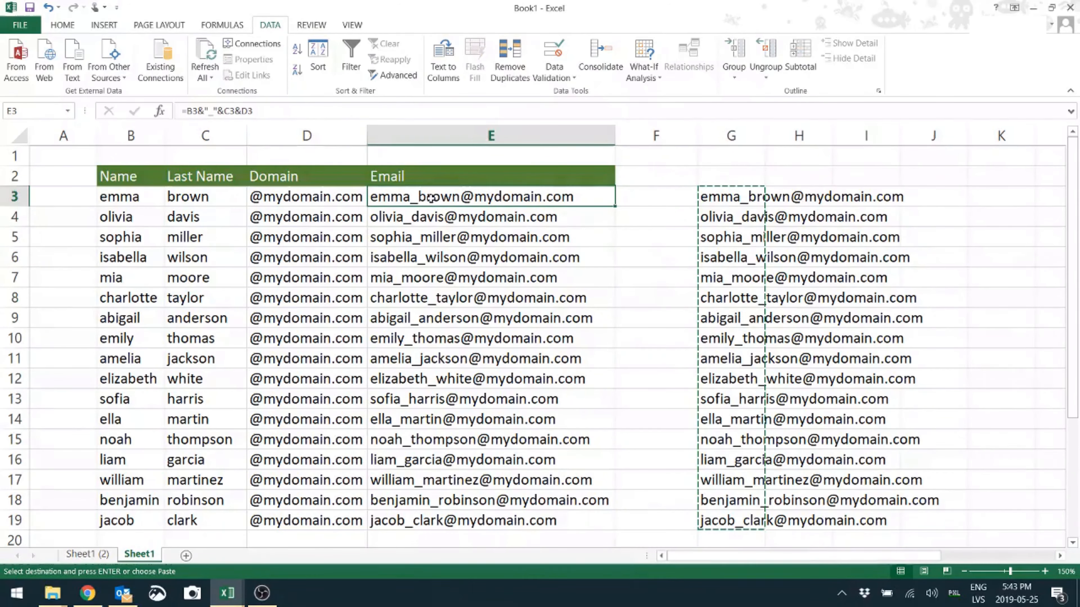
key(ctrl+shift+Down)
key(ctrl+v)
click(440, 217)
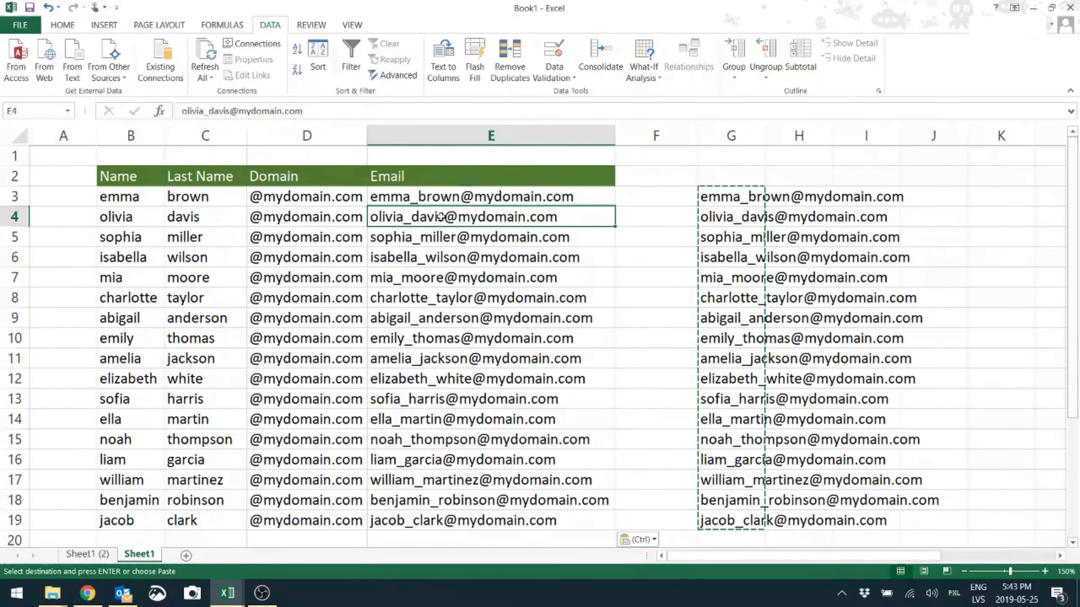
click(442, 197)
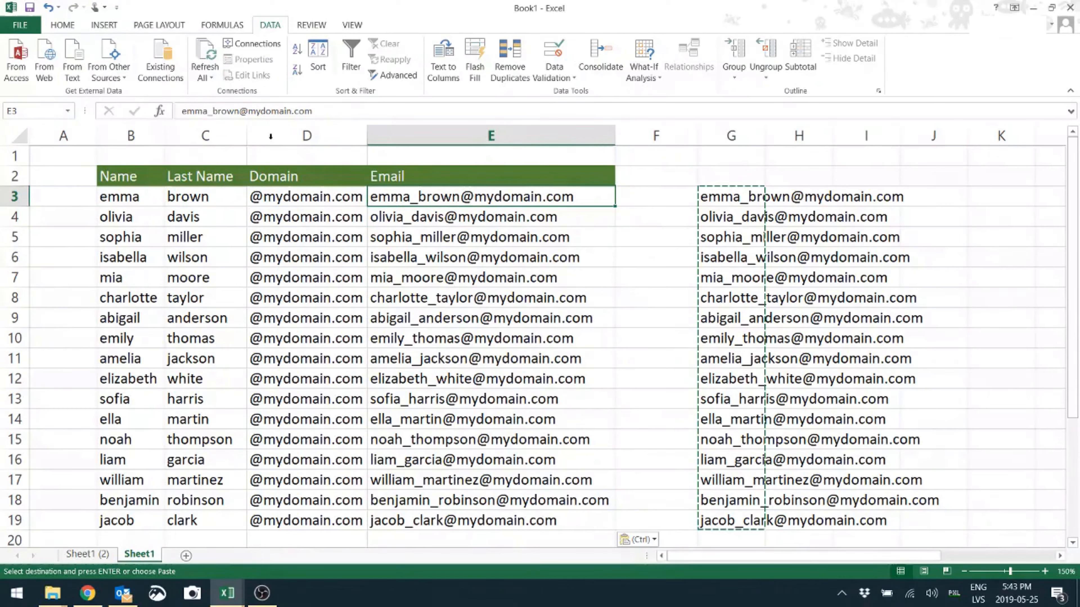
Clear the temporary email values from cells G3:G19
click(750, 195)
drag(724, 183, 722, 513)
key(Delete)
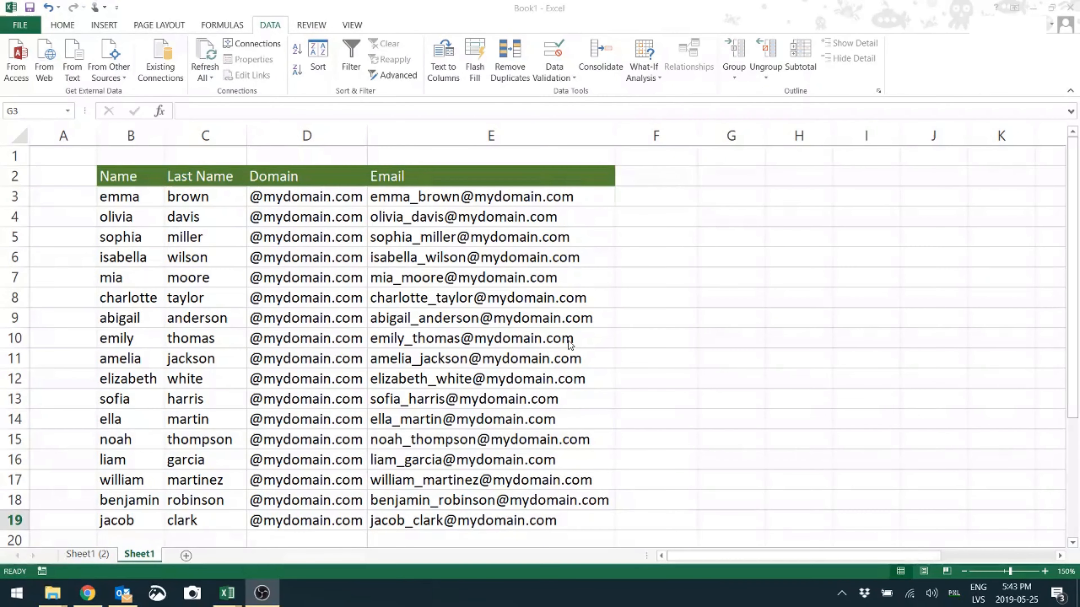
Start Text to Columns on the emails in E3:E19 with the Delimited data type
drag(492, 193, 491, 520)
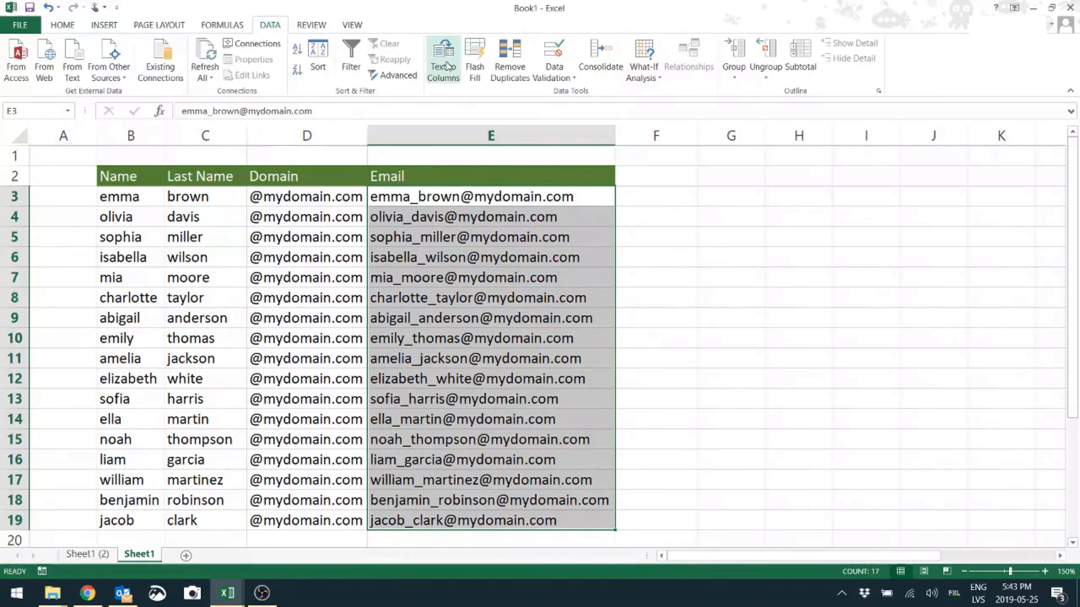
click(451, 81)
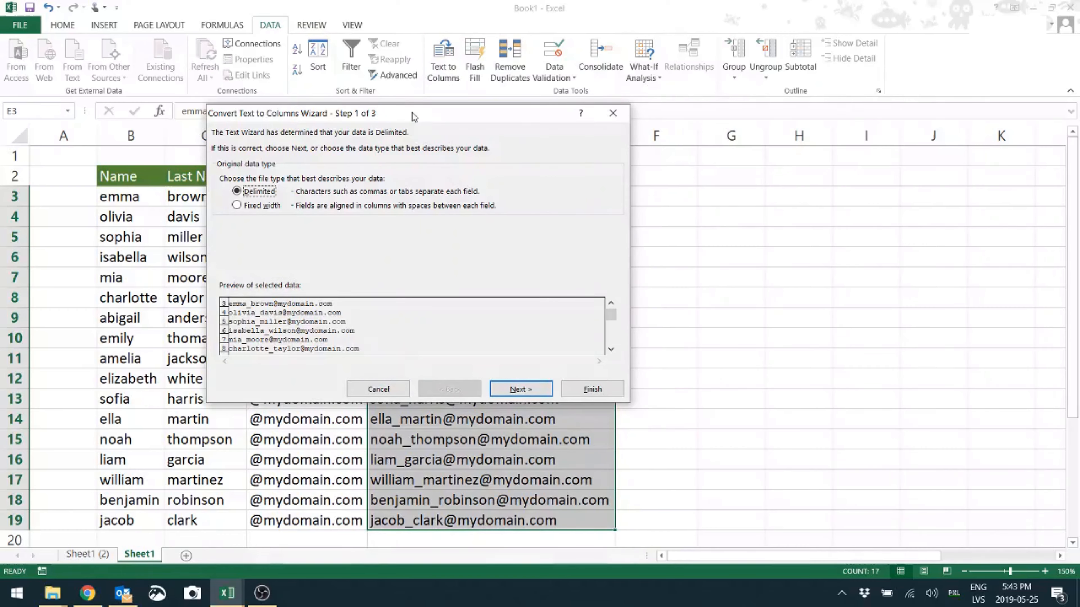
drag(414, 117, 838, 127)
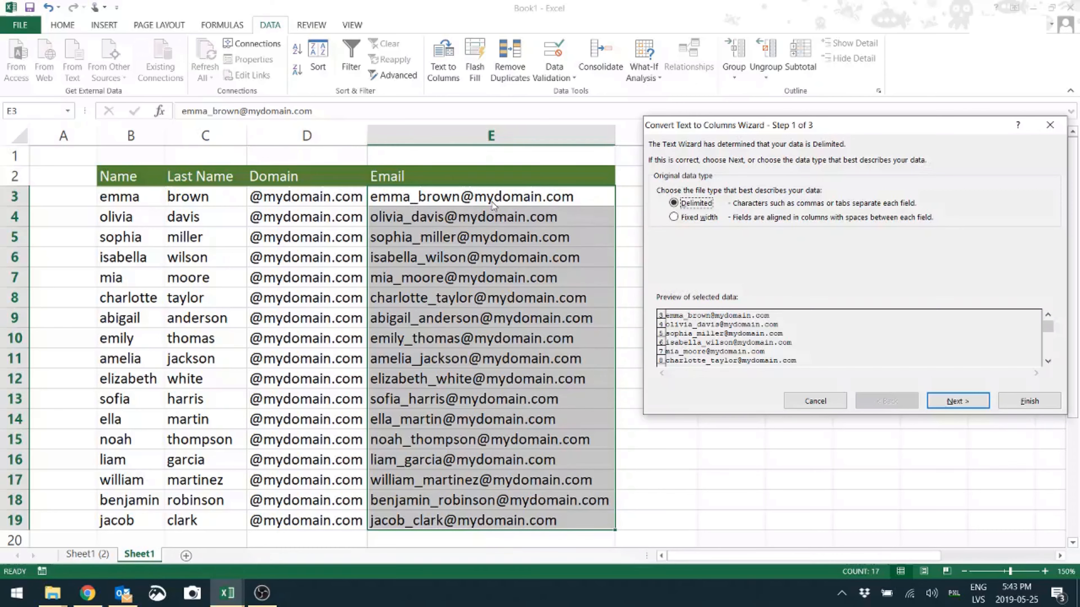
drag(788, 124, 739, 95)
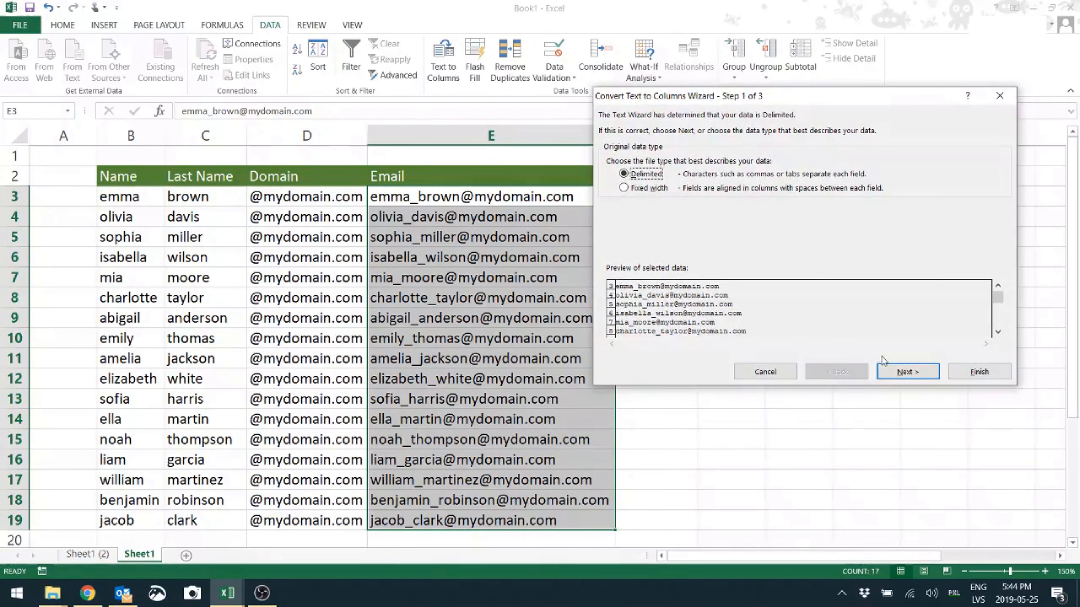
click(904, 373)
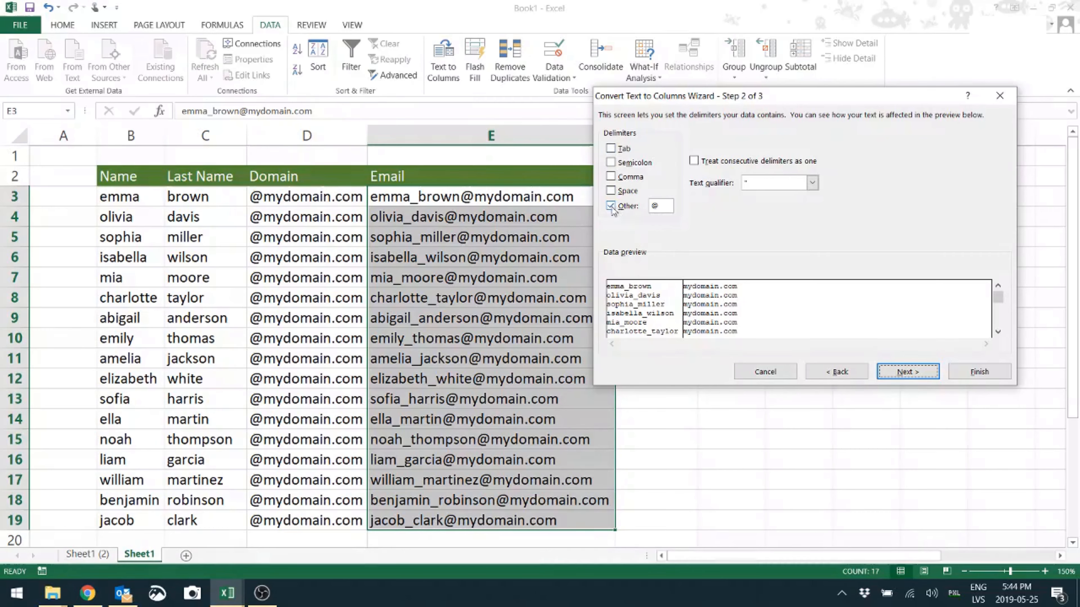
Split the emails in column E at a custom underscore delimiter "_", with General format and destination E3
click(656, 208)
key(BackSpace)
text(_)
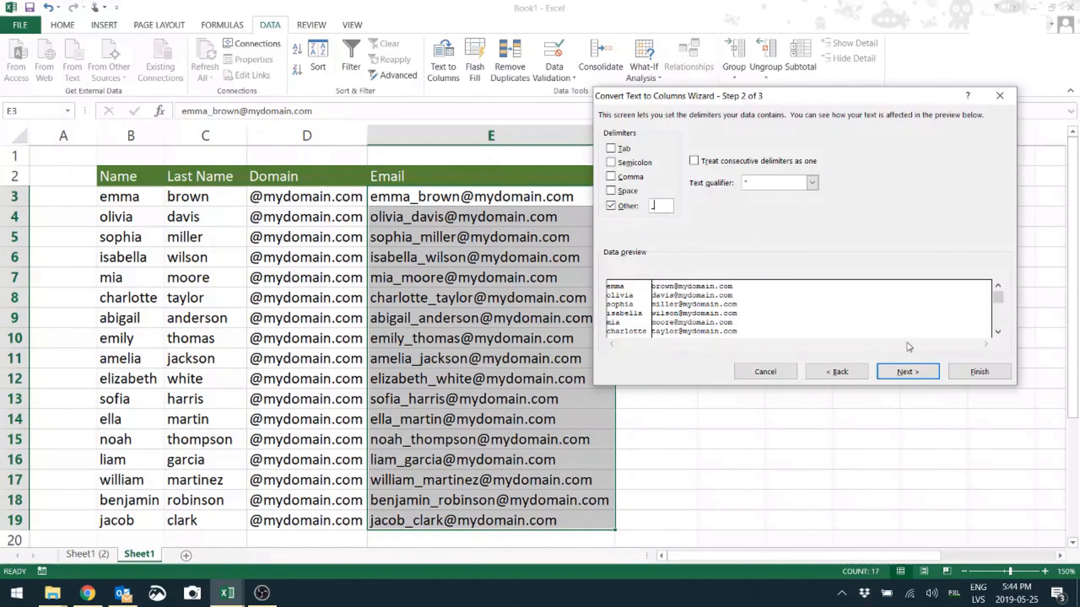
click(912, 376)
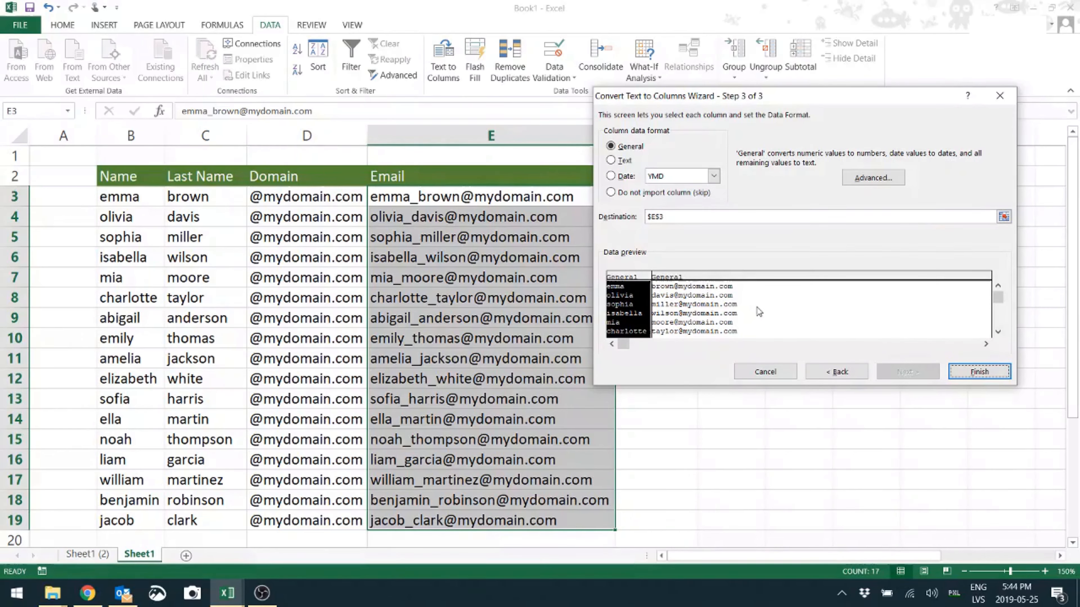
click(972, 373)
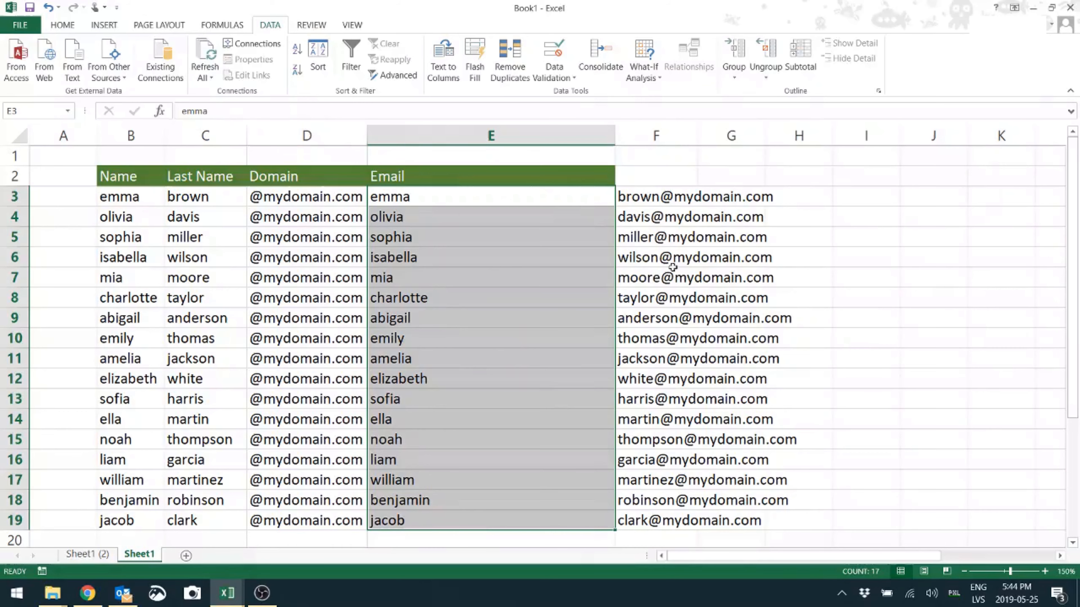
Start Text to Columns on the remaining email parts in F3:F19 with the Delimited data type
click(262, 593)
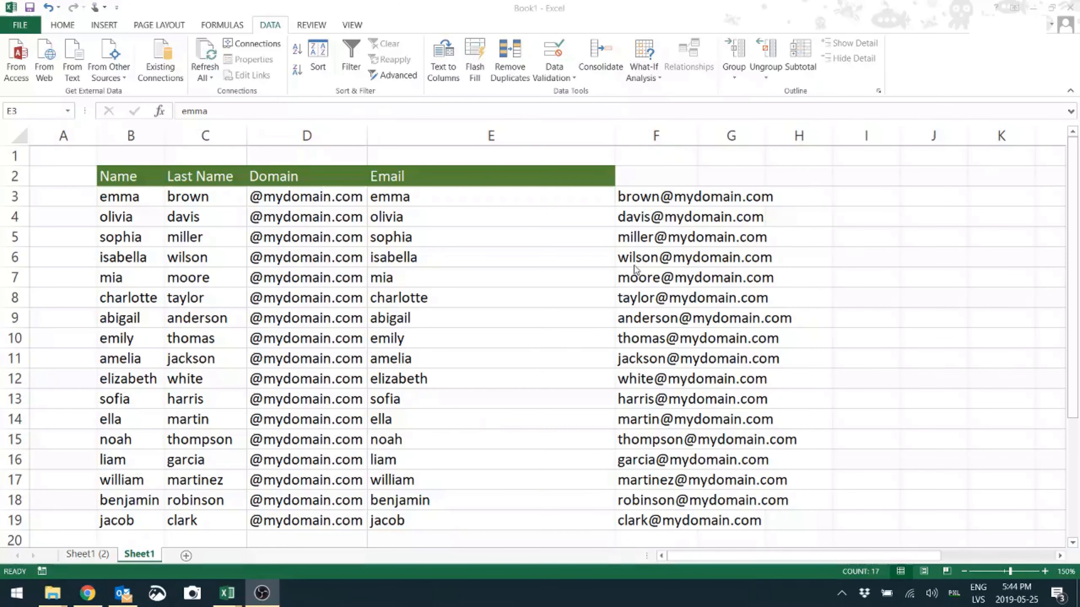
drag(659, 197, 651, 518)
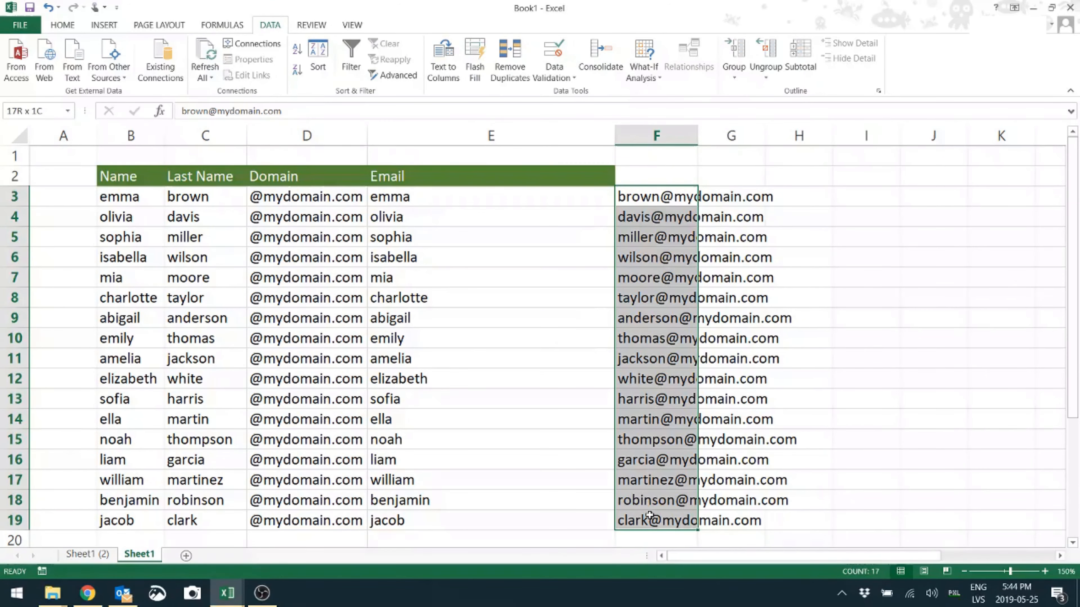
click(443, 66)
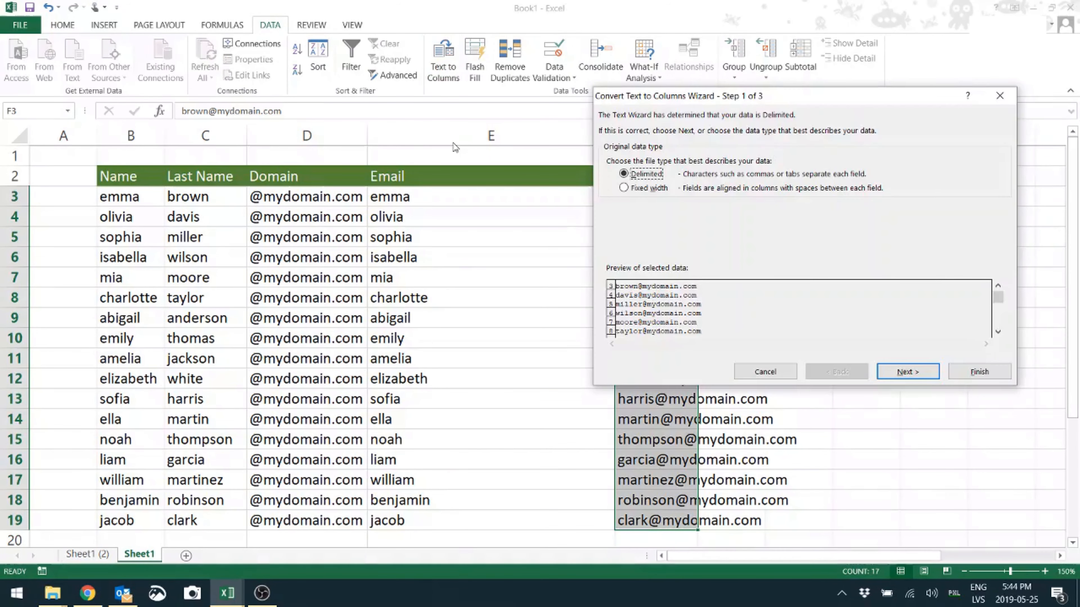
click(899, 365)
Split column F at the custom delimiter "@" with General format and destination F3
click(610, 205)
click(665, 208)
text(-)
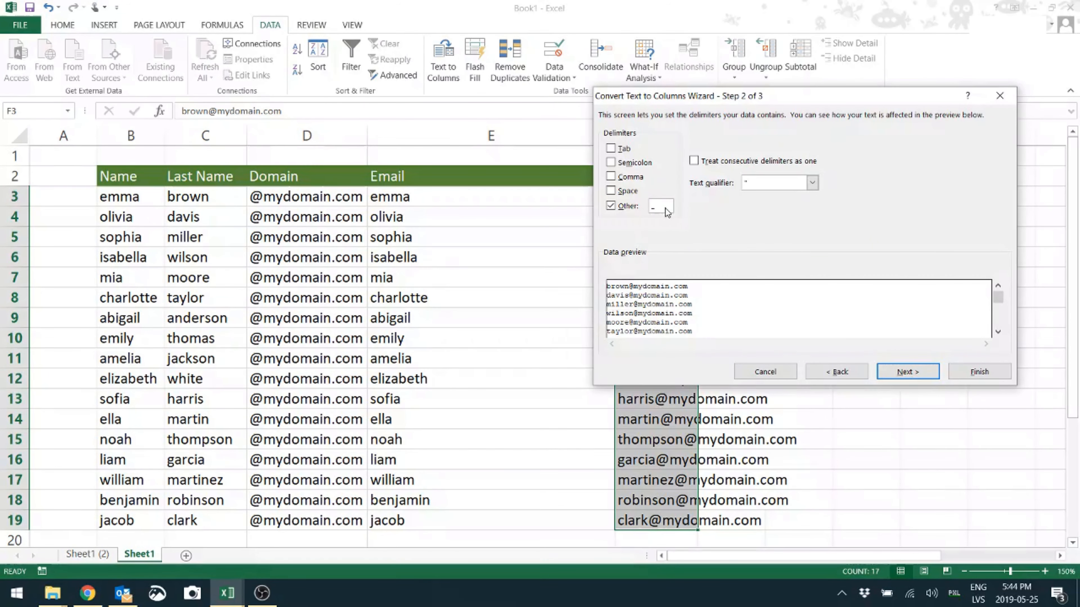
text(@)
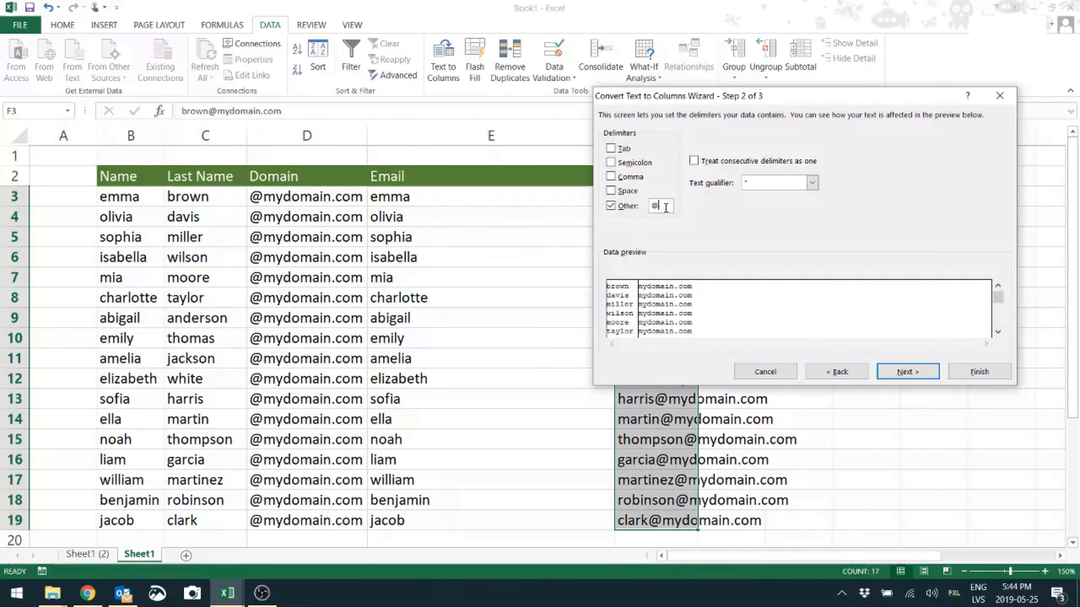
click(908, 372)
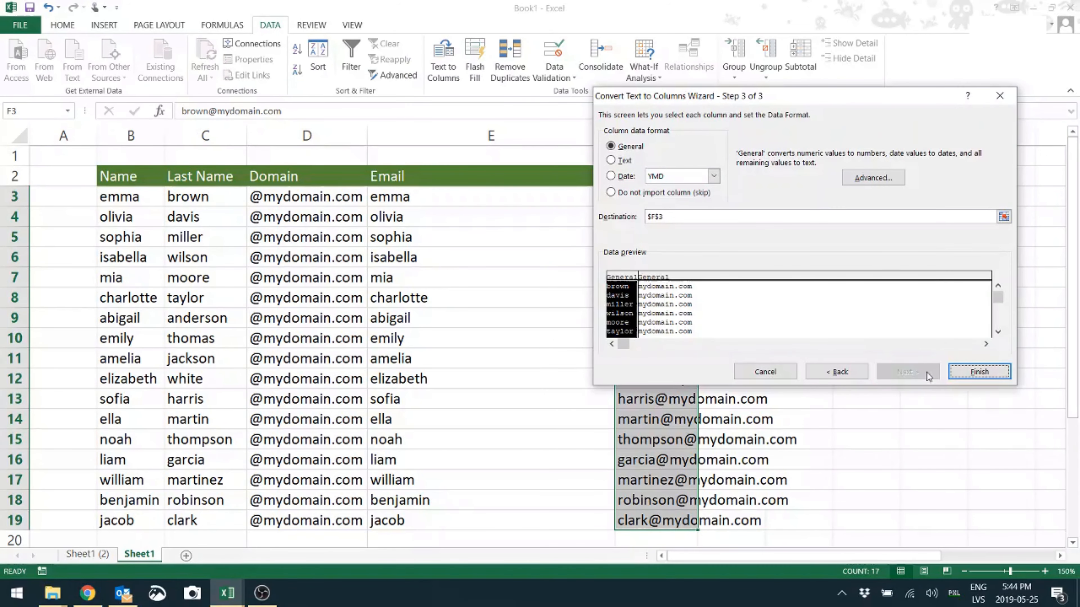
click(979, 371)
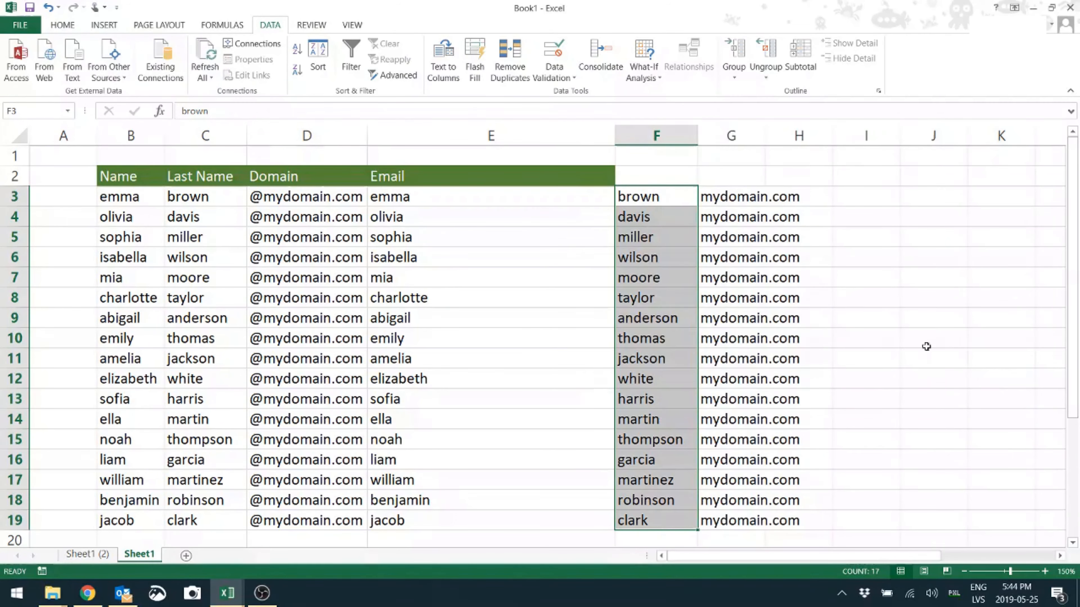
click(668, 257)
drag(430, 196, 754, 515)
click(694, 430)
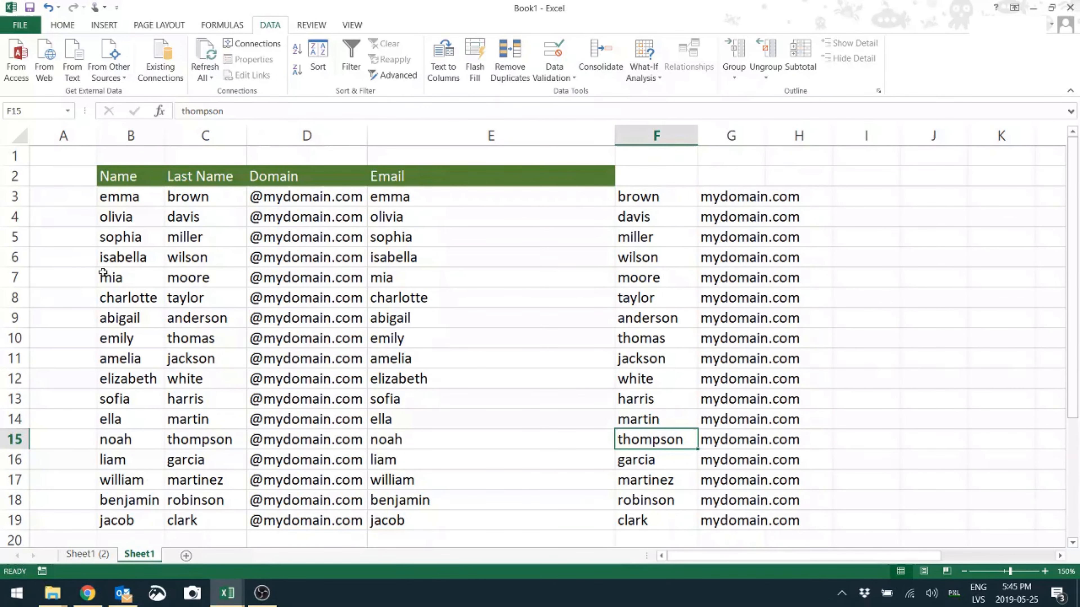